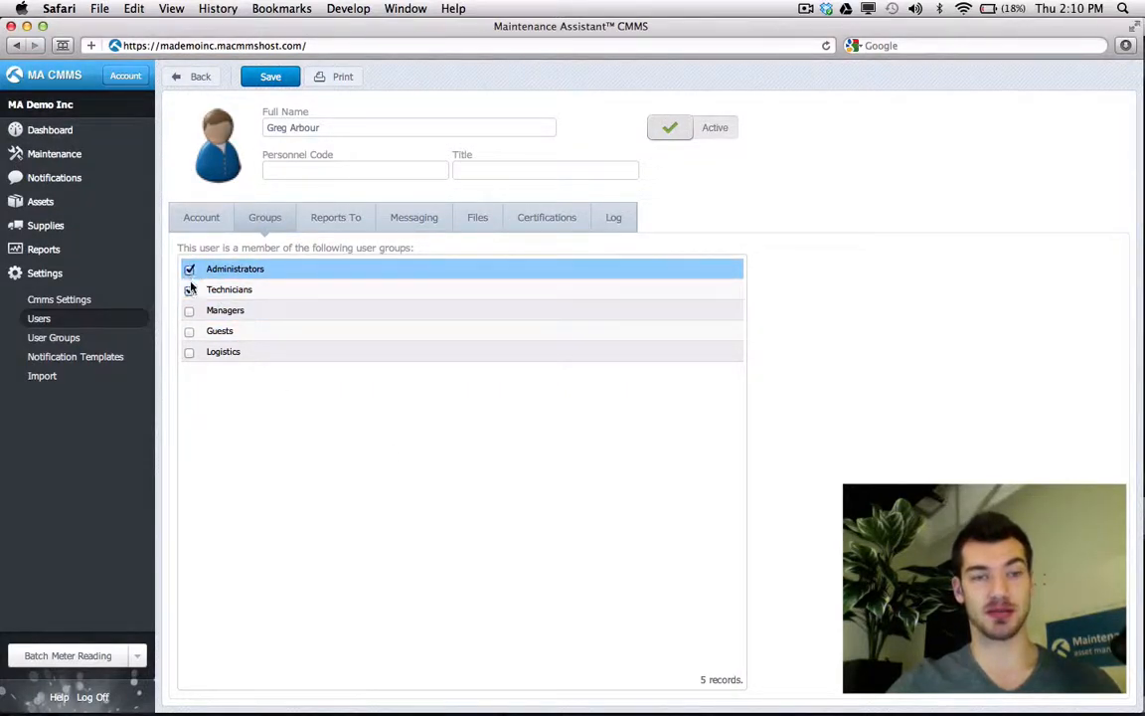
- Remove the user from Administrators and add them back, then begin a new work order
{"action": "left_click", "coordinate": [189, 290]}
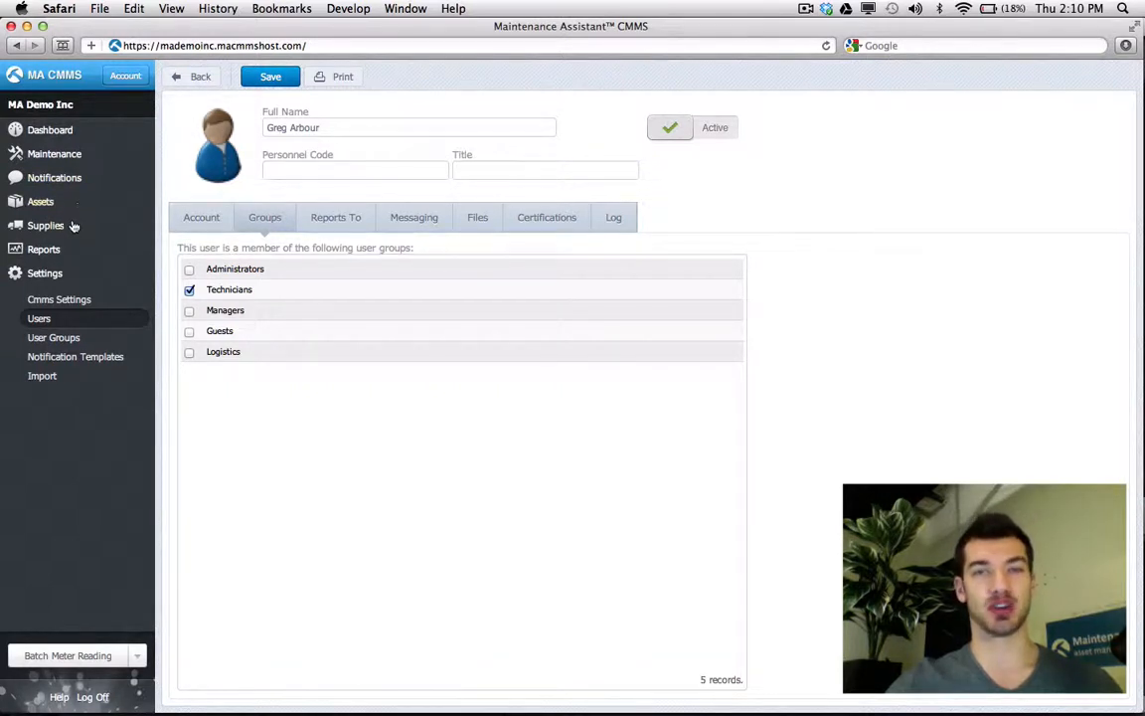
{"action": "left_click", "coordinate": [189, 289]}
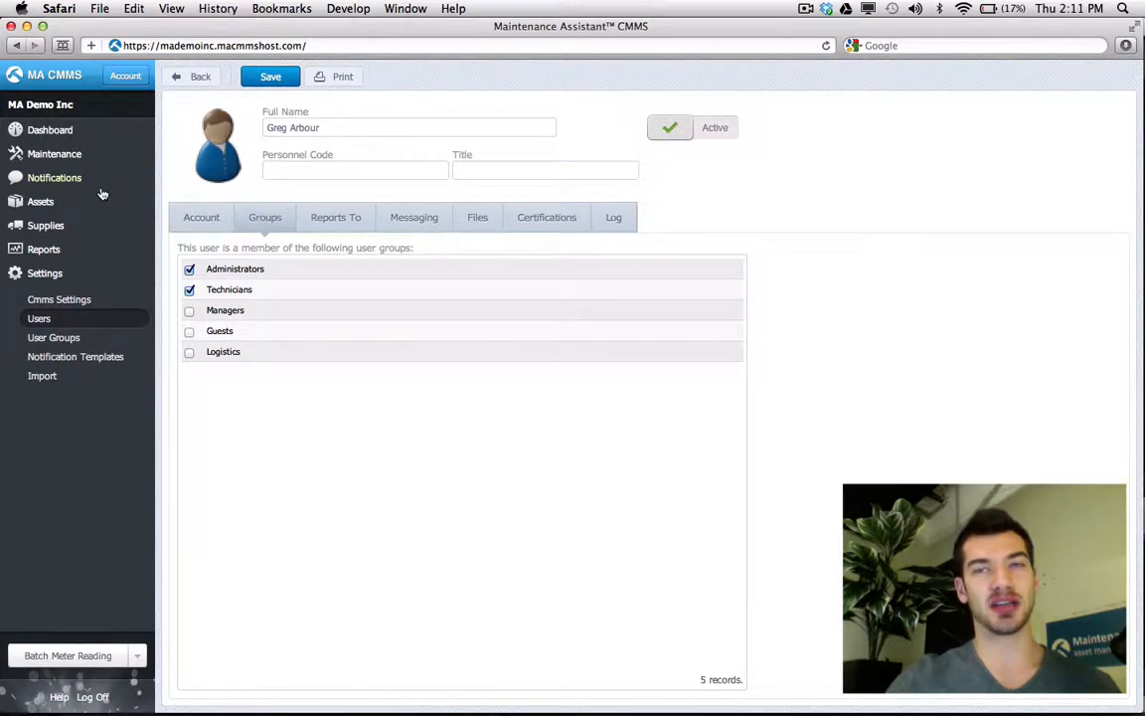
{"action": "left_click", "coordinate": [54, 155]}
{"action": "left_click", "coordinate": [281, 80]}
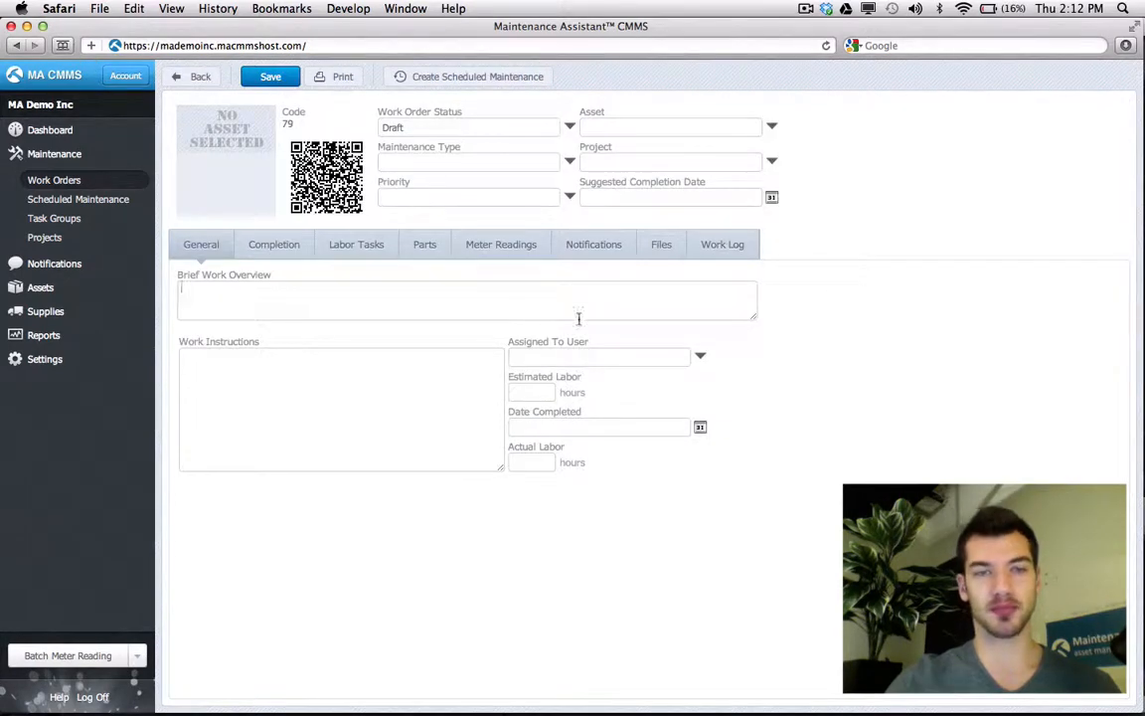
- Assign the new work order to any Technicians member, save it, and list the user groups
{"action": "left_click", "coordinate": [700, 357]}
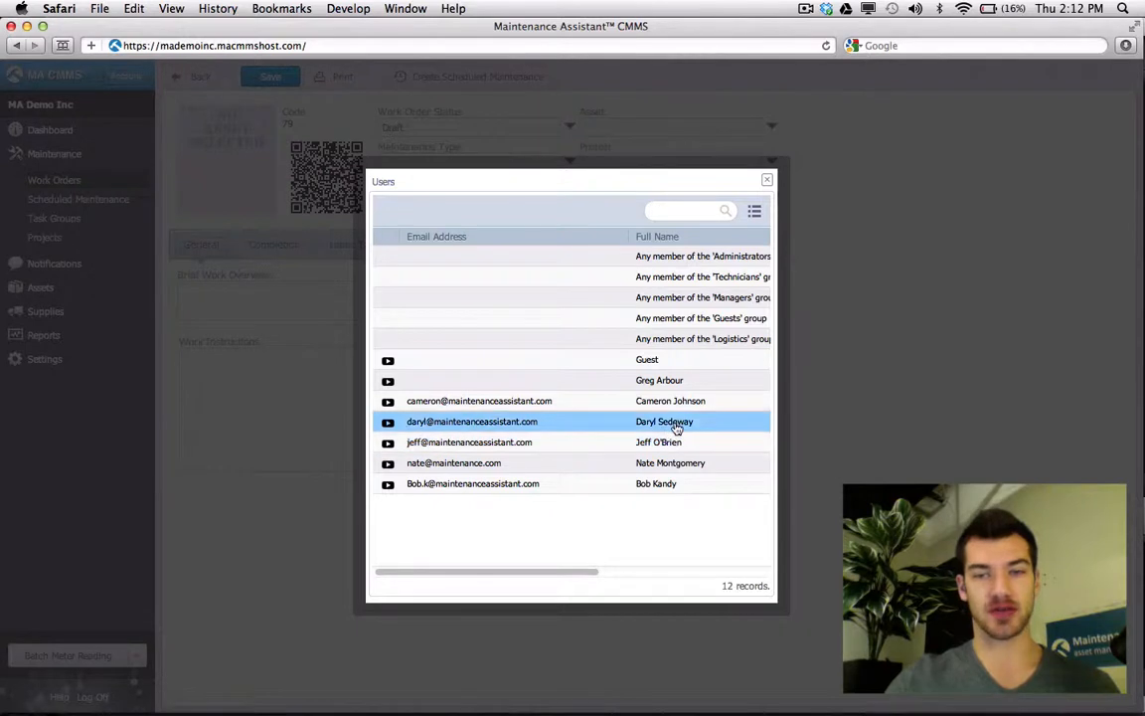
{"action": "left_click_drag", "start_coordinate": [586, 573], "coordinate": [667, 568]}
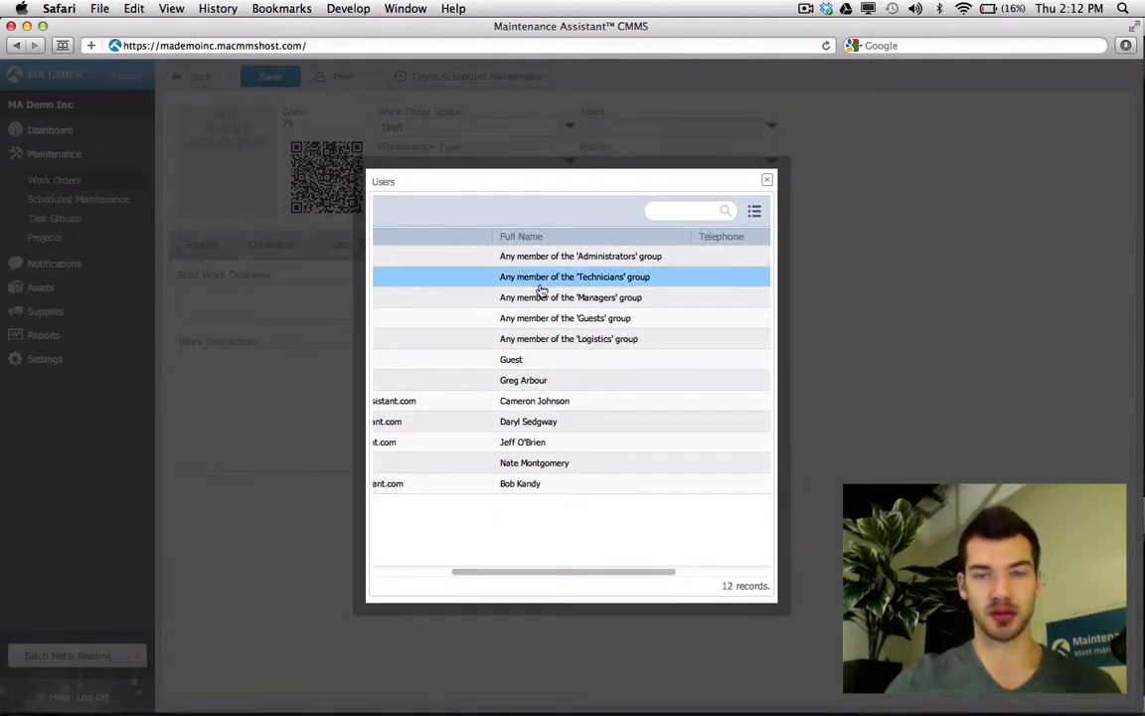
{"action": "double_click", "coordinate": [598, 280]}
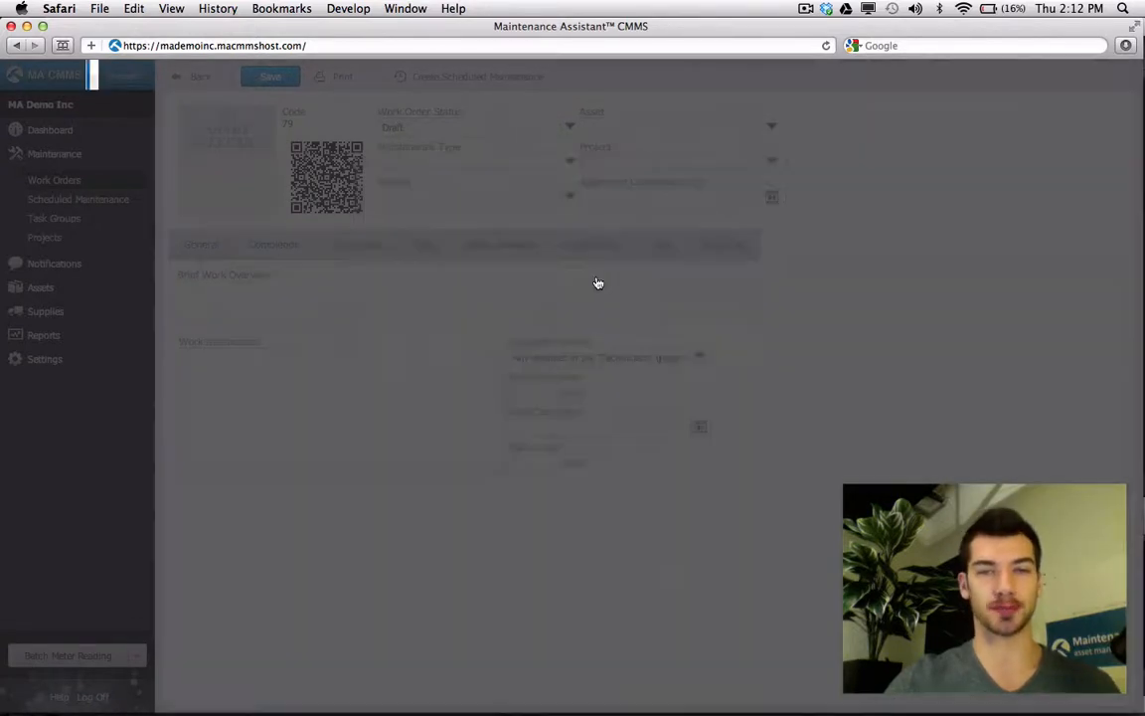
{"action": "left_click", "coordinate": [256, 78]}
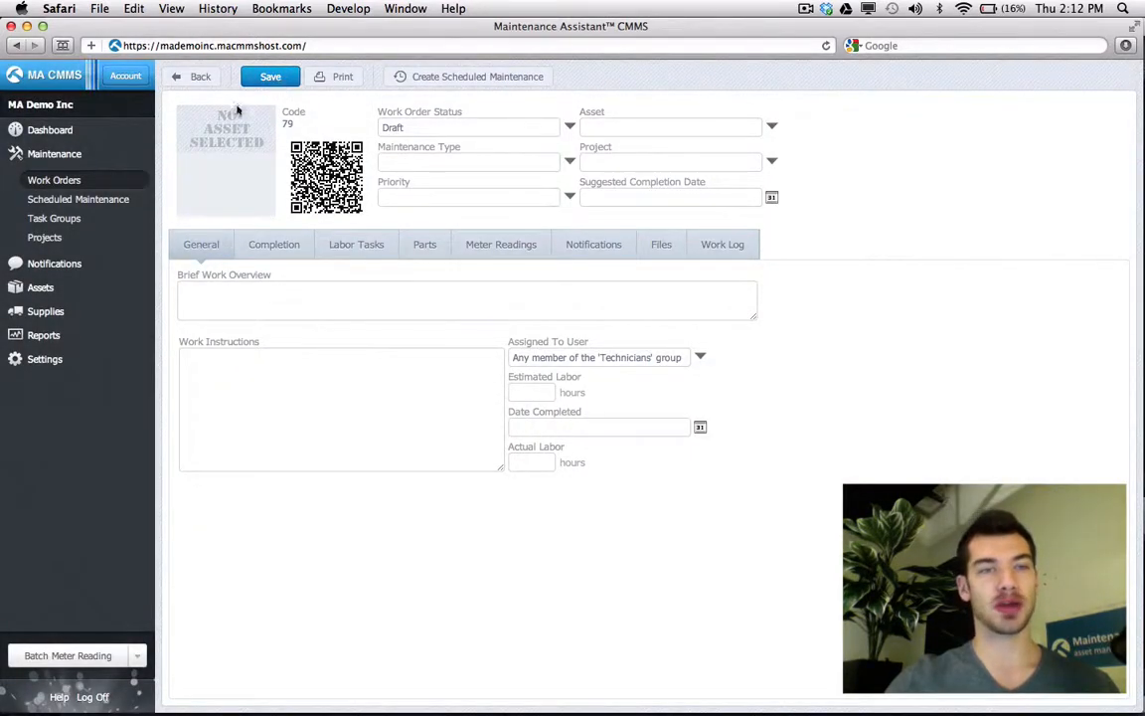
{"action": "left_click", "coordinate": [45, 360]}
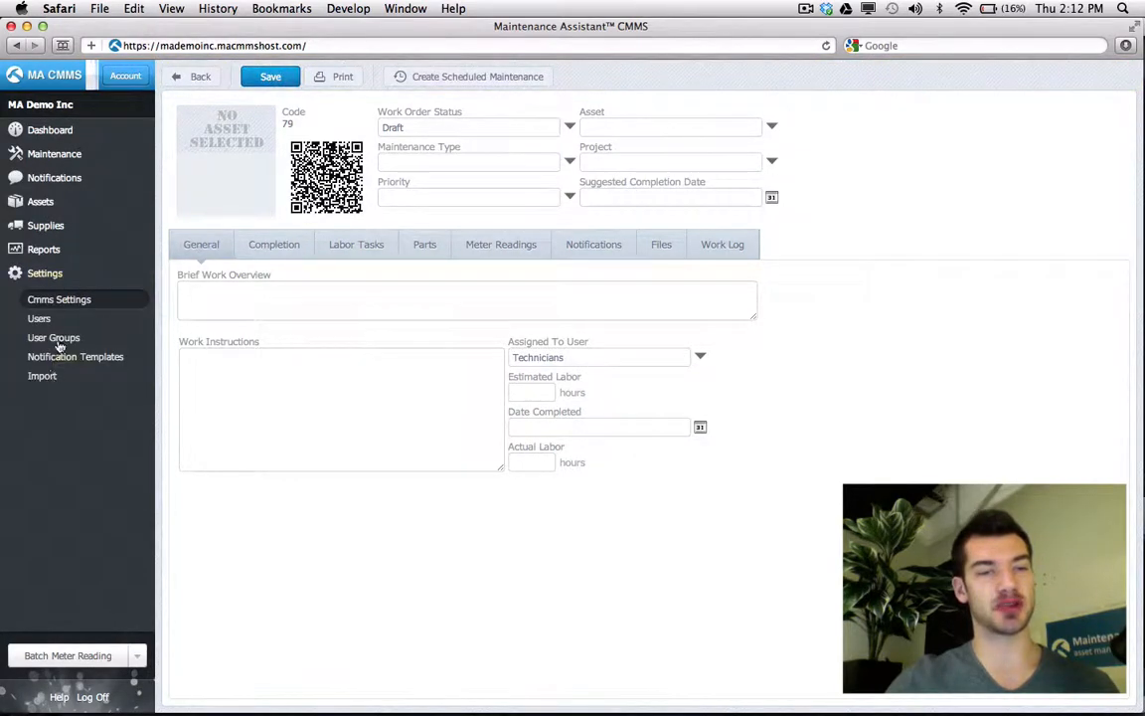
{"action": "left_click", "coordinate": [57, 340]}
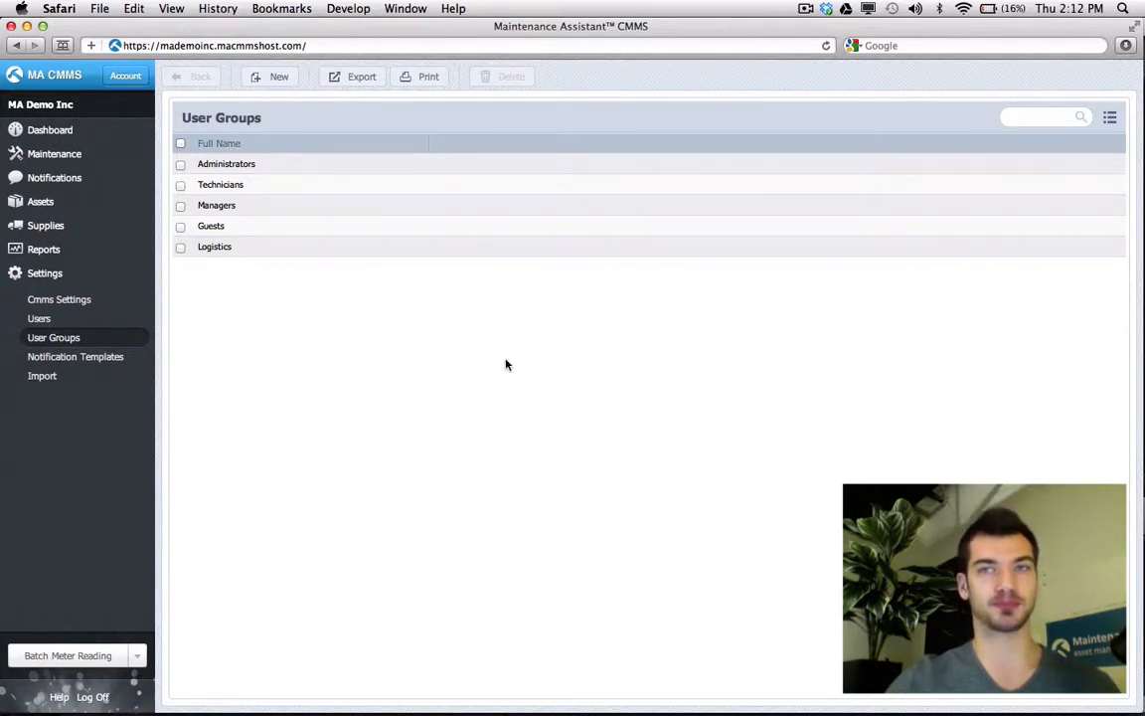
{"action": "left_click", "coordinate": [40, 322]}
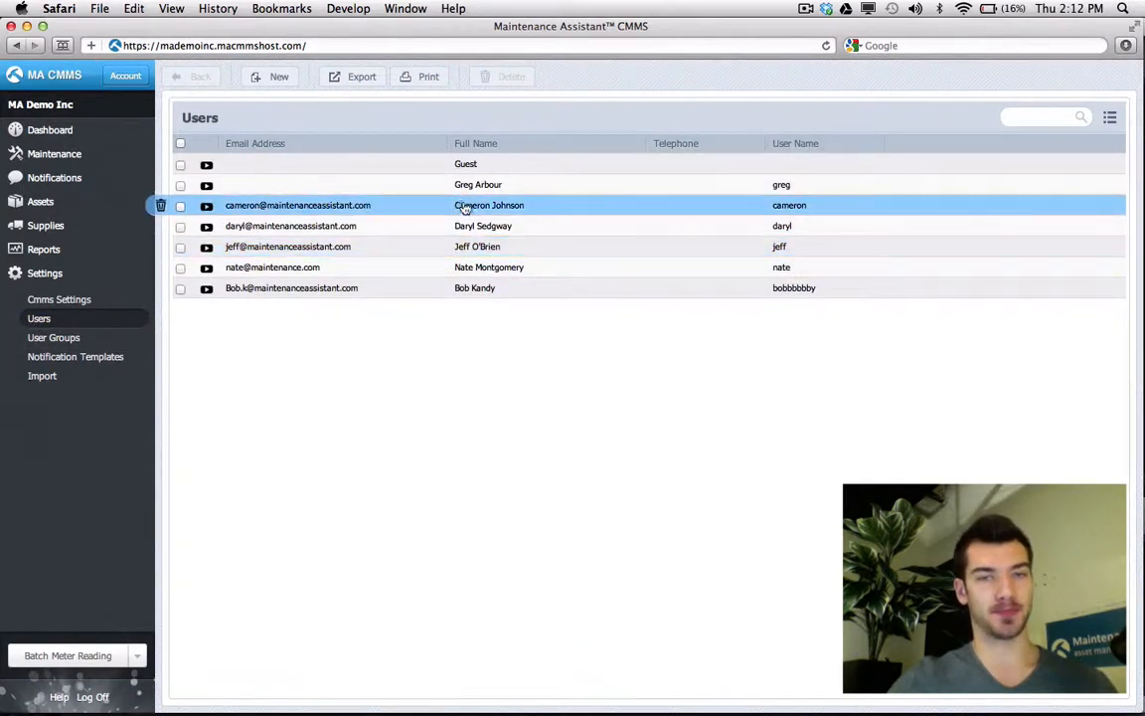
{"action": "left_click", "coordinate": [456, 247]}
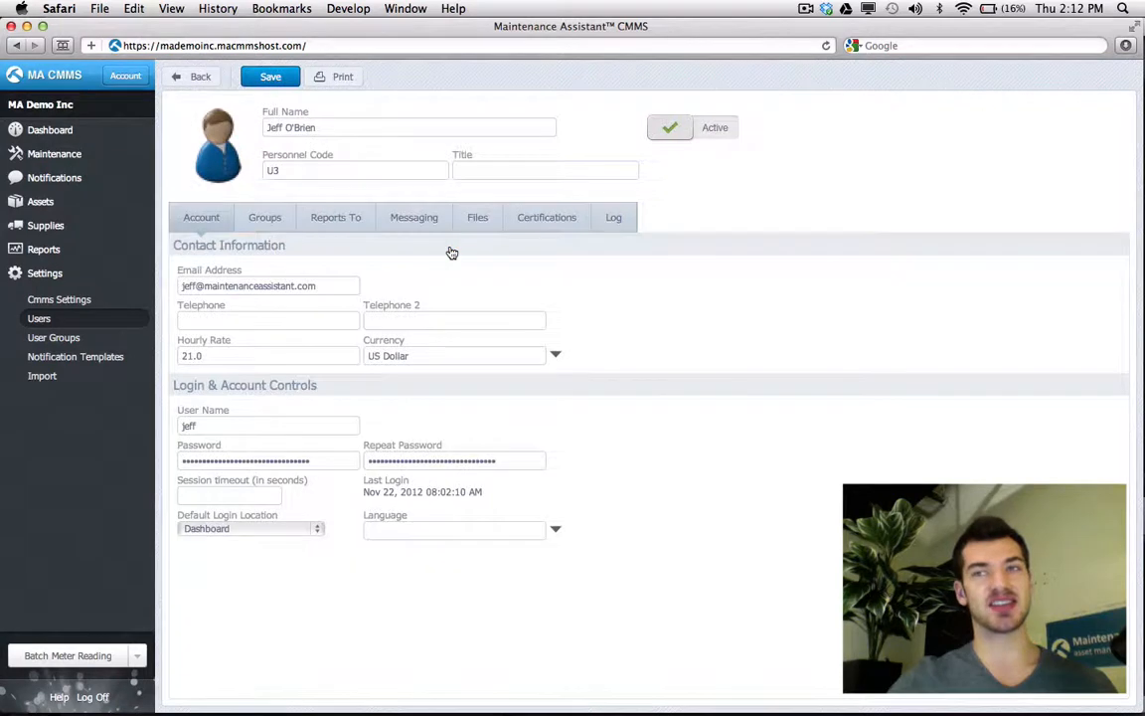
{"action": "left_click", "coordinate": [266, 218]}
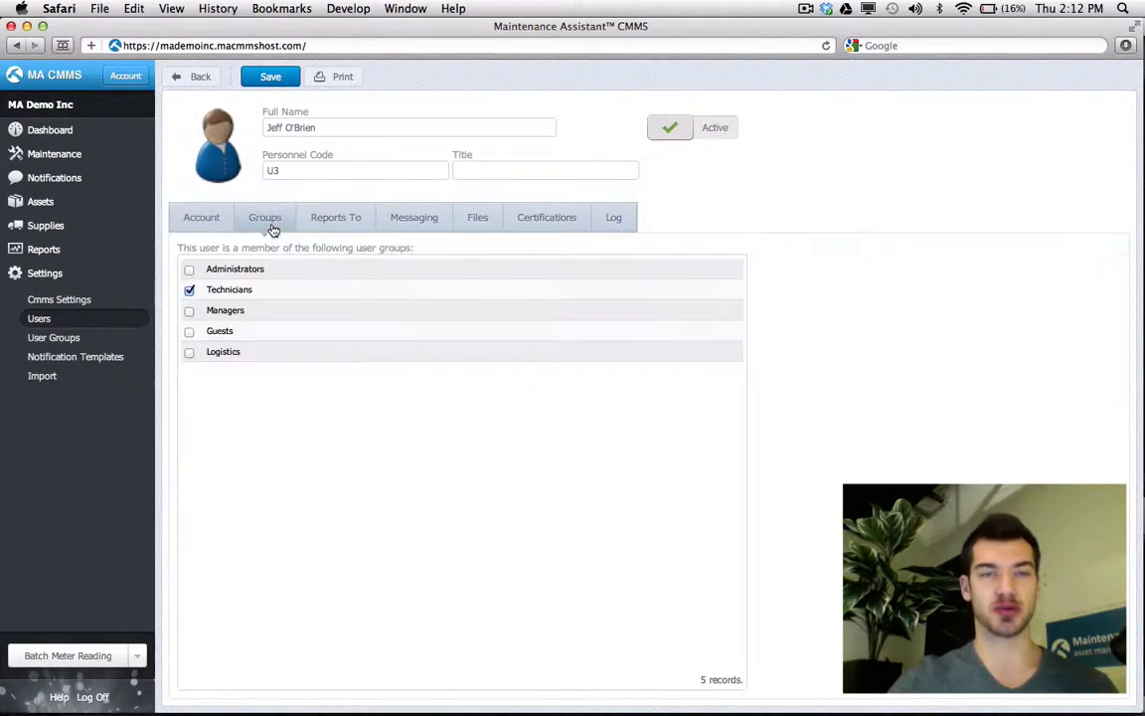
{"action": "left_click_drag", "start_coordinate": [326, 130], "coordinate": [265, 130]}
{"action": "left_click", "coordinate": [208, 408]}
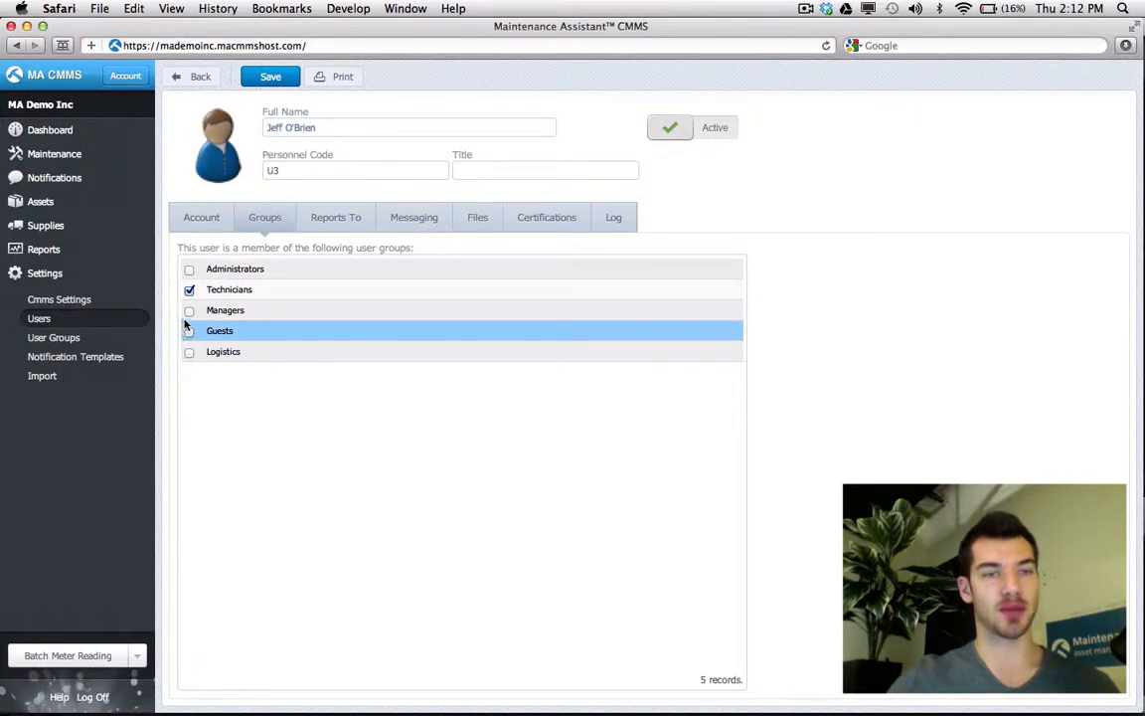
{"action": "left_click", "coordinate": [188, 352]}
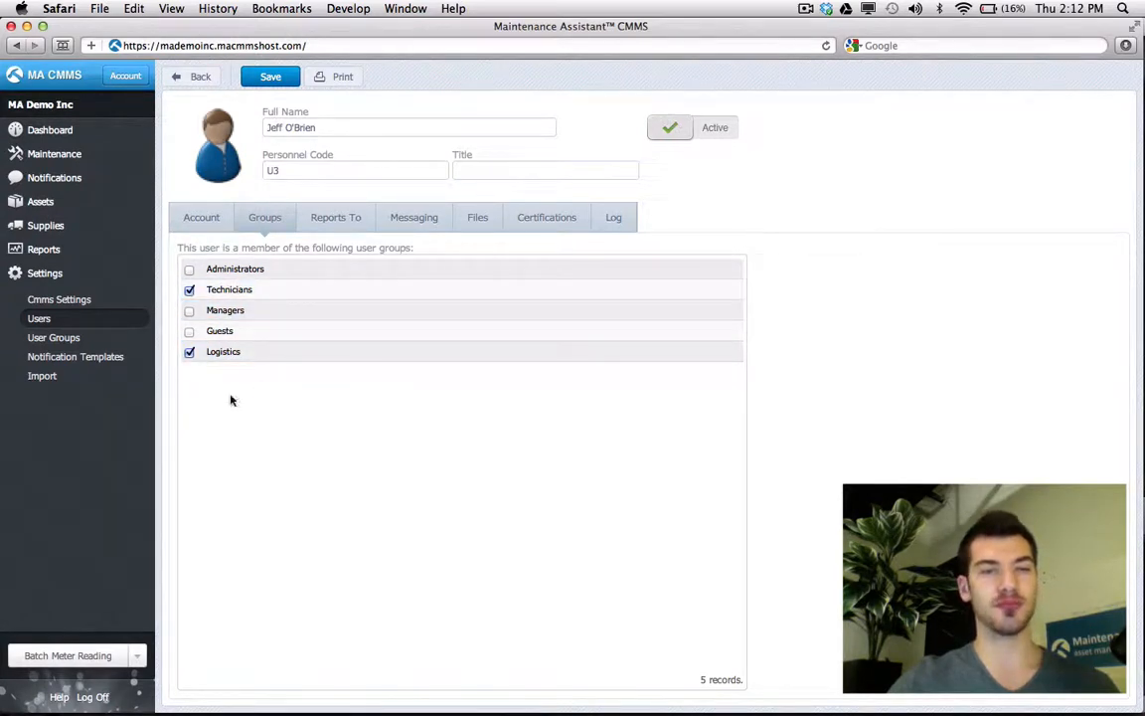
{"action": "left_click", "coordinate": [75, 341]}
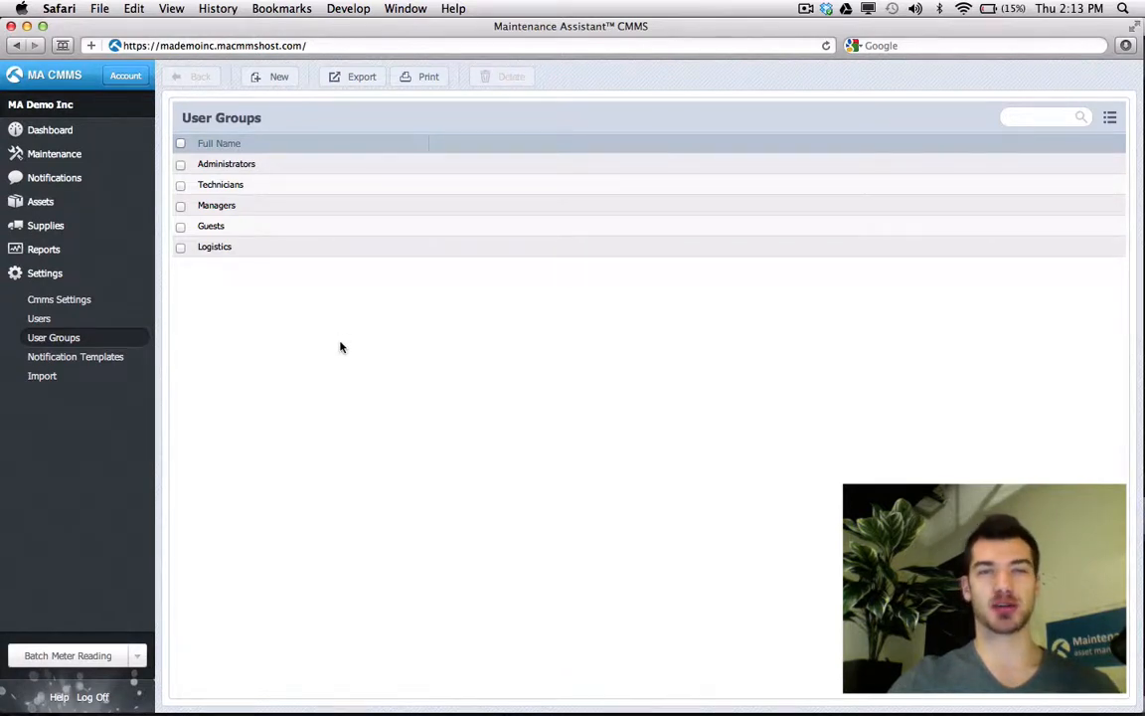
- Create and save a new user group named 'Technicians with Reports'
{"action": "left_click", "coordinate": [280, 81]}
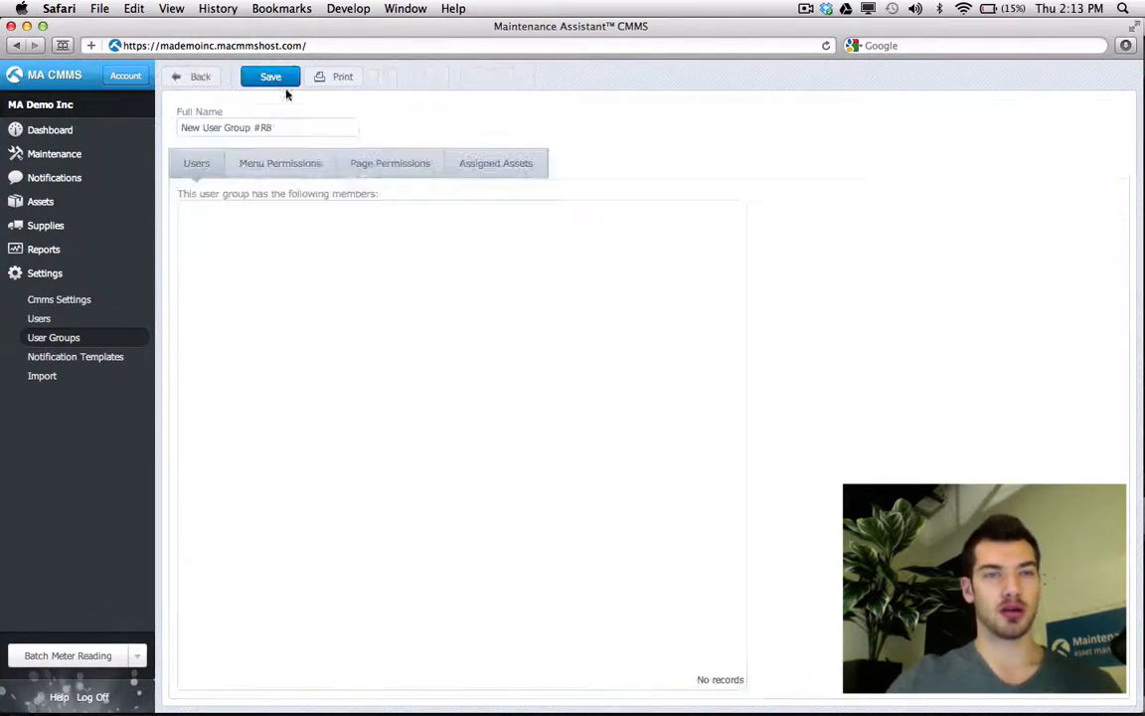
{"action": "triple_click", "coordinate": [322, 130]}
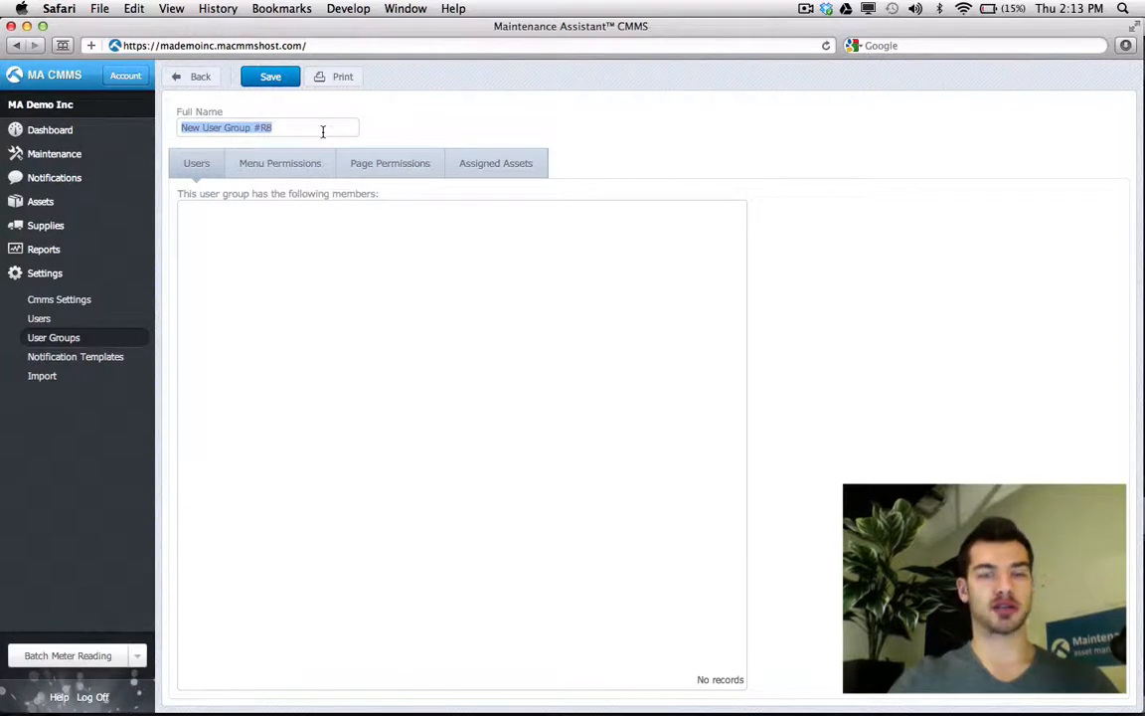
{"action": "type", "text": "Technician"}
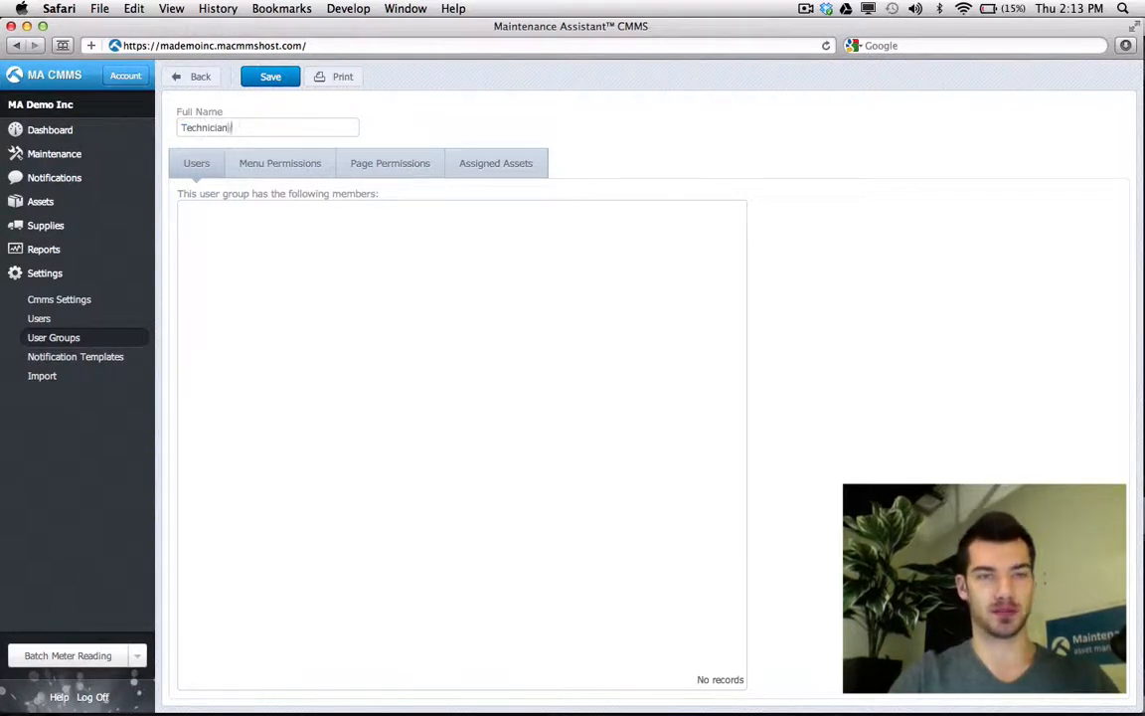
{"action": "type", "text": "s with Reports"}
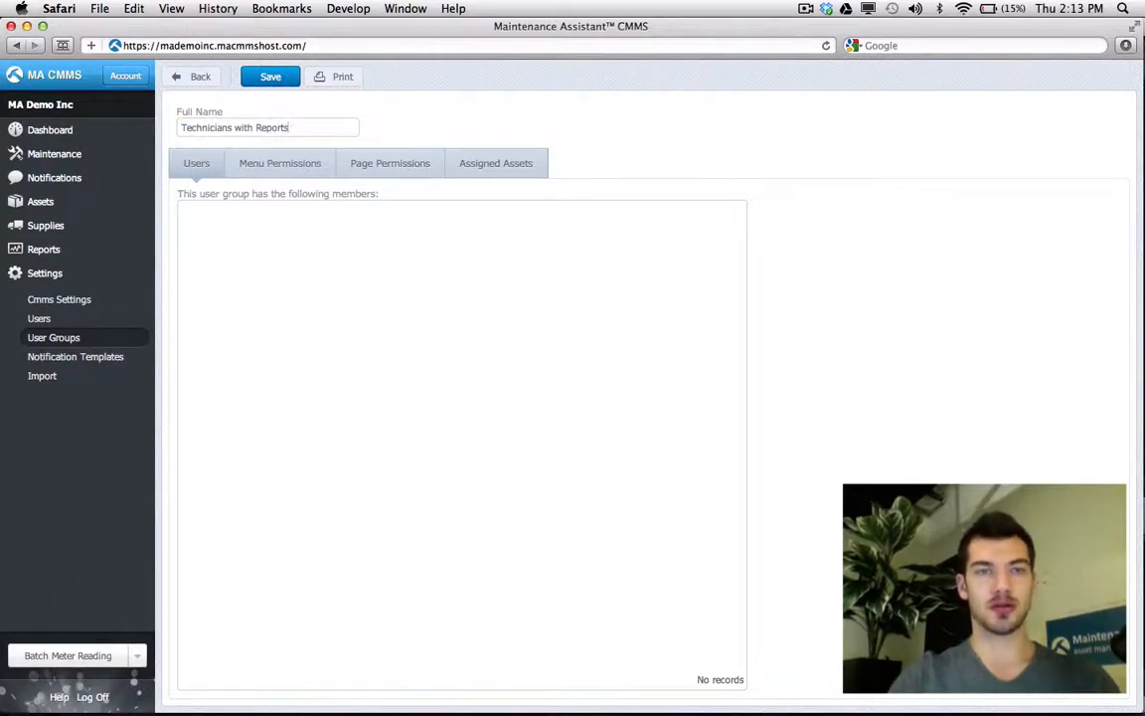
{"action": "left_click", "coordinate": [289, 79]}
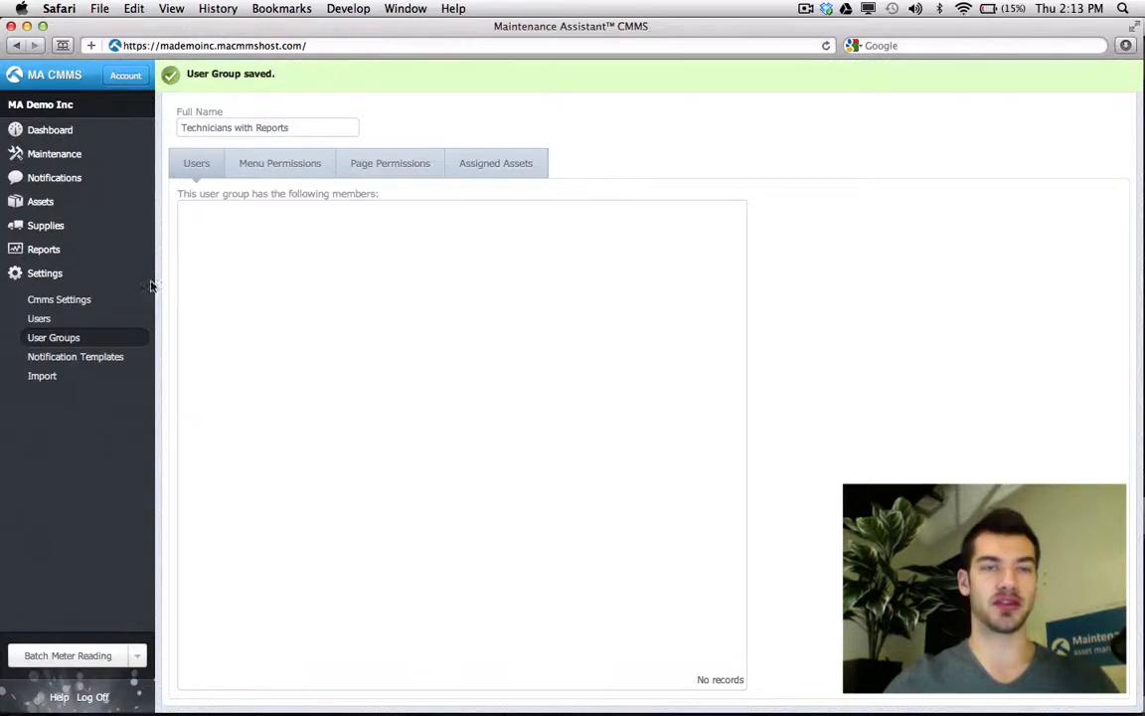
- Add the technician user to the Technicians with Reports group
{"action": "left_click", "coordinate": [64, 321]}
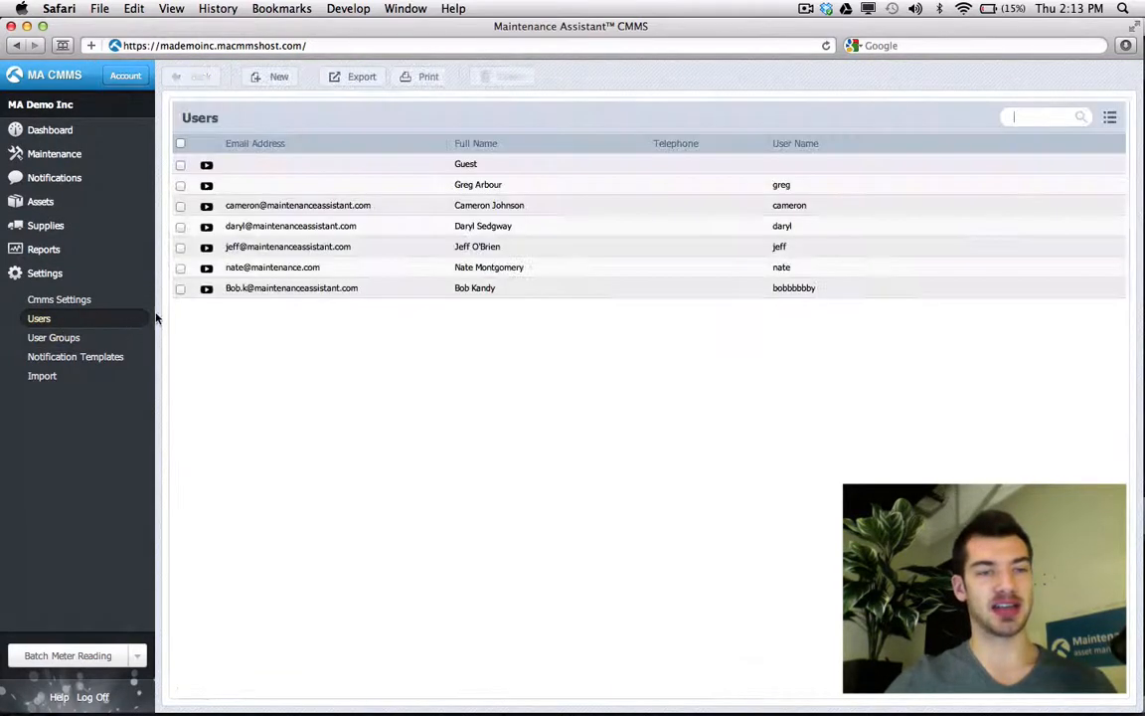
{"action": "left_click", "coordinate": [282, 249]}
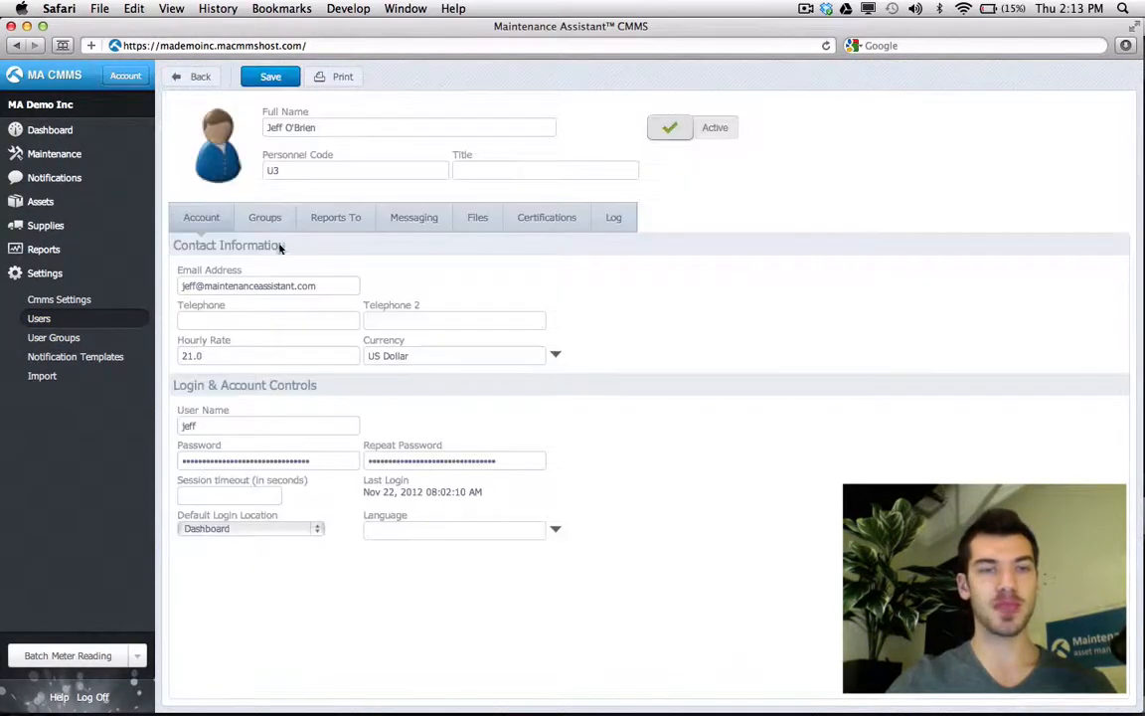
{"action": "left_click", "coordinate": [265, 216]}
{"action": "left_click_drag", "start_coordinate": [206, 289], "coordinate": [253, 287]}
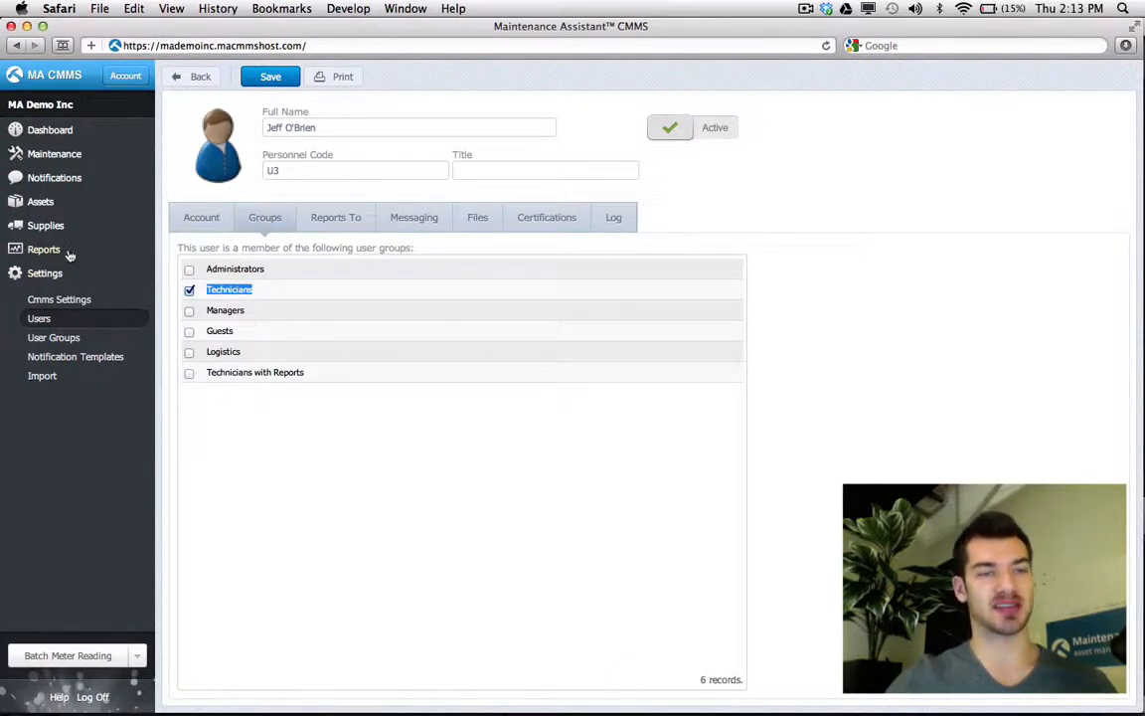
{"action": "left_click", "coordinate": [259, 440]}
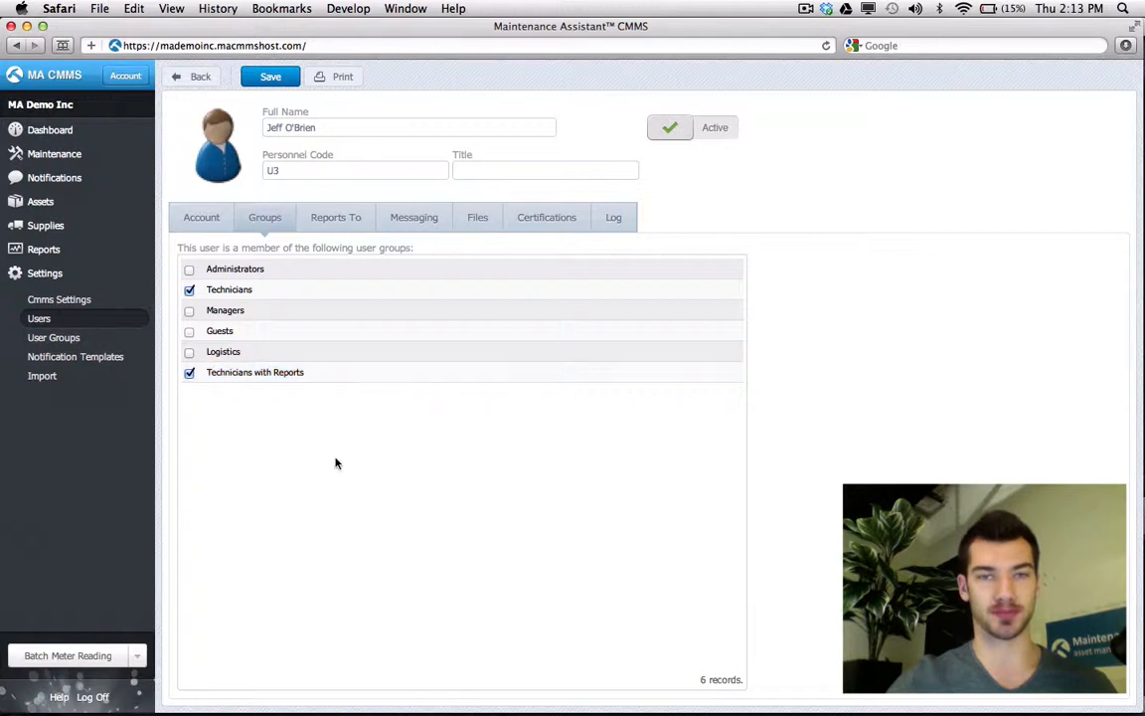
- Give Technicians with Reports 'Can See Reports Top Menu' and 'Can See Reports Menu Item', then save
{"action": "left_click", "coordinate": [50, 338]}
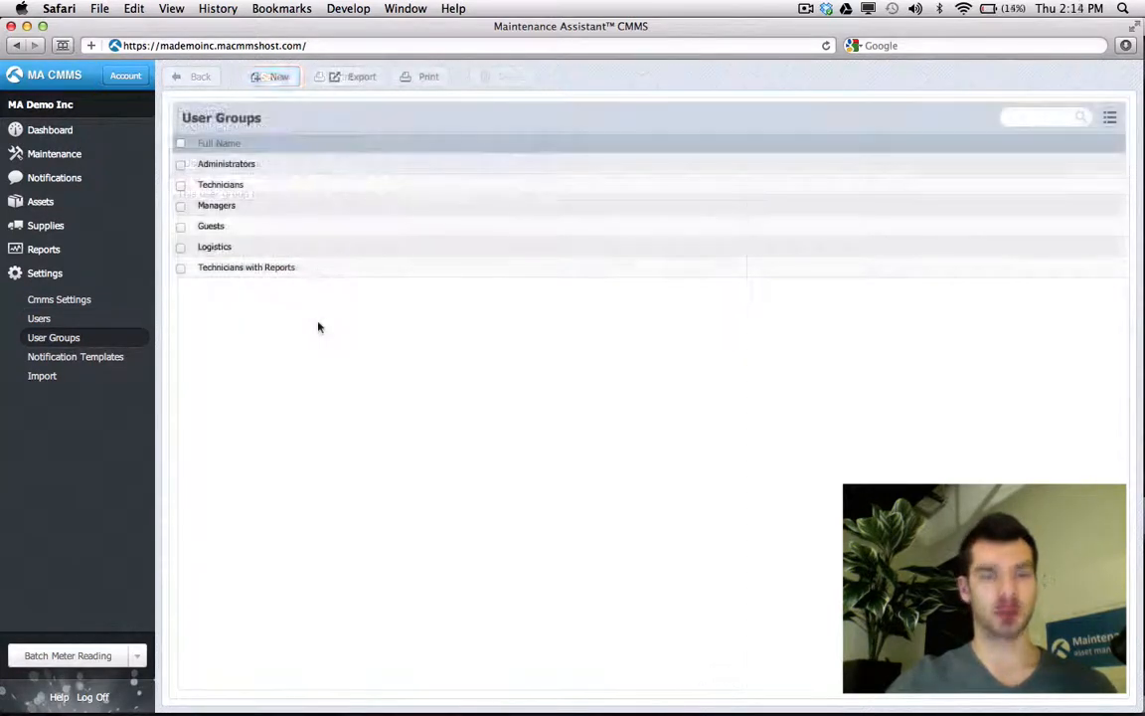
{"action": "left_click", "coordinate": [334, 275]}
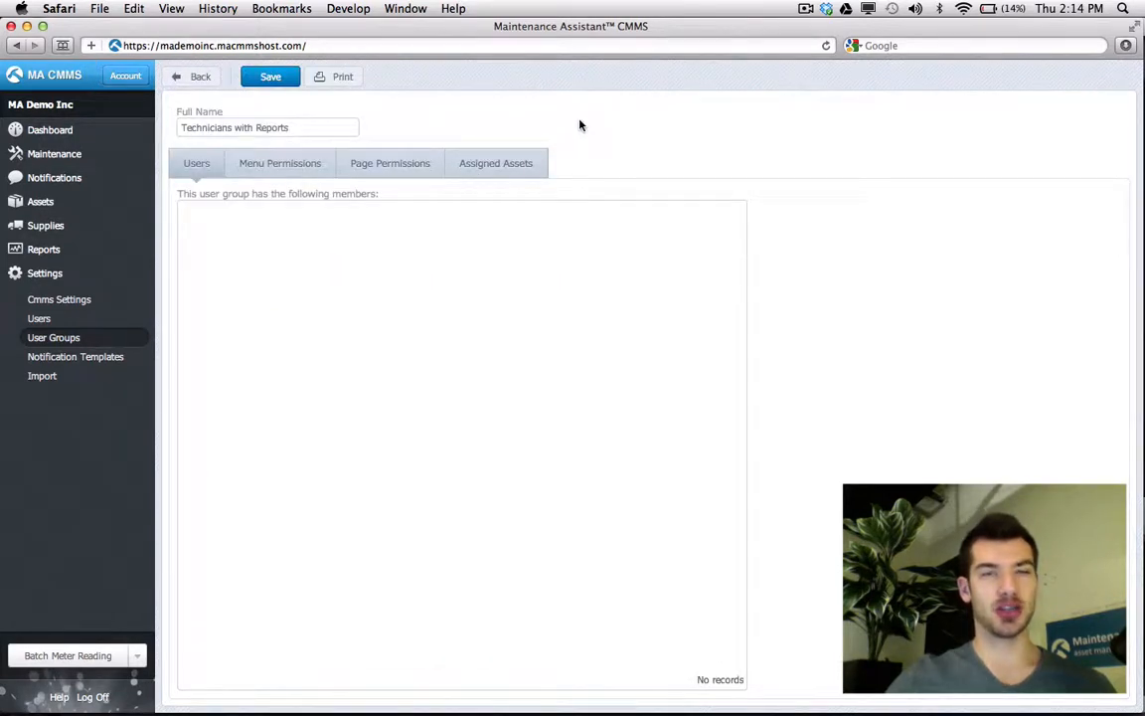
{"action": "left_click", "coordinate": [316, 176]}
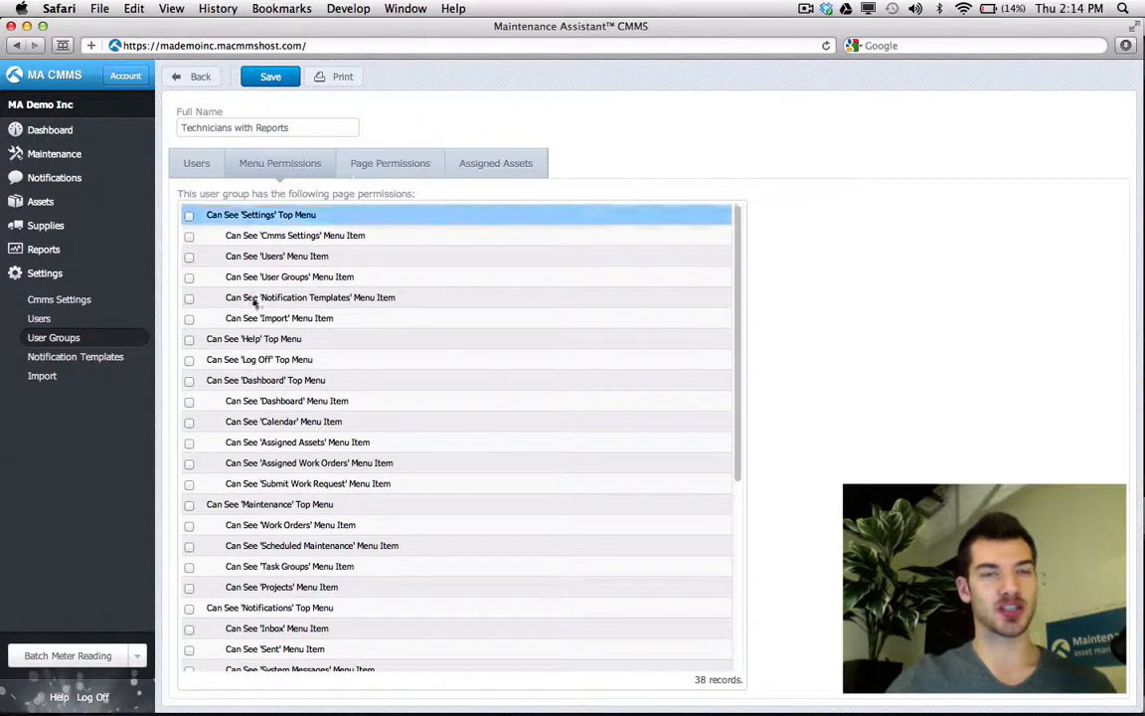
{"action": "scroll", "coordinate": [238, 348], "scroll_direction": "down", "scroll_amount": 5}
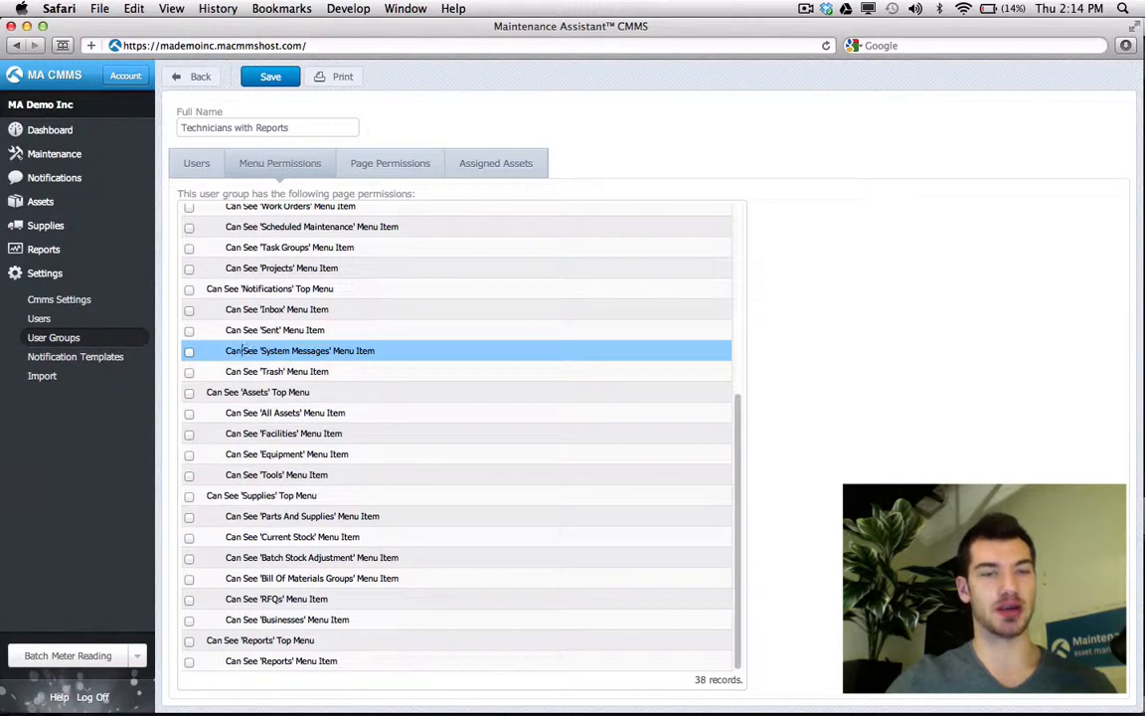
{"action": "left_click_drag", "start_coordinate": [291, 128], "coordinate": [185, 130]}
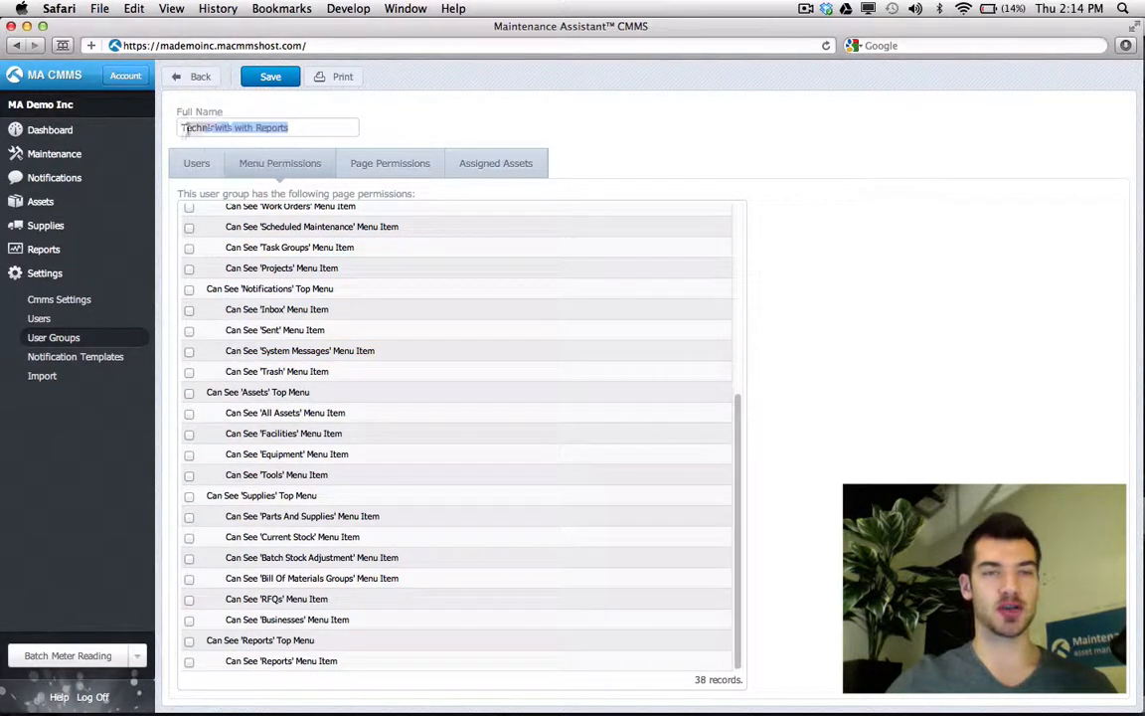
{"action": "left_click", "coordinate": [363, 109]}
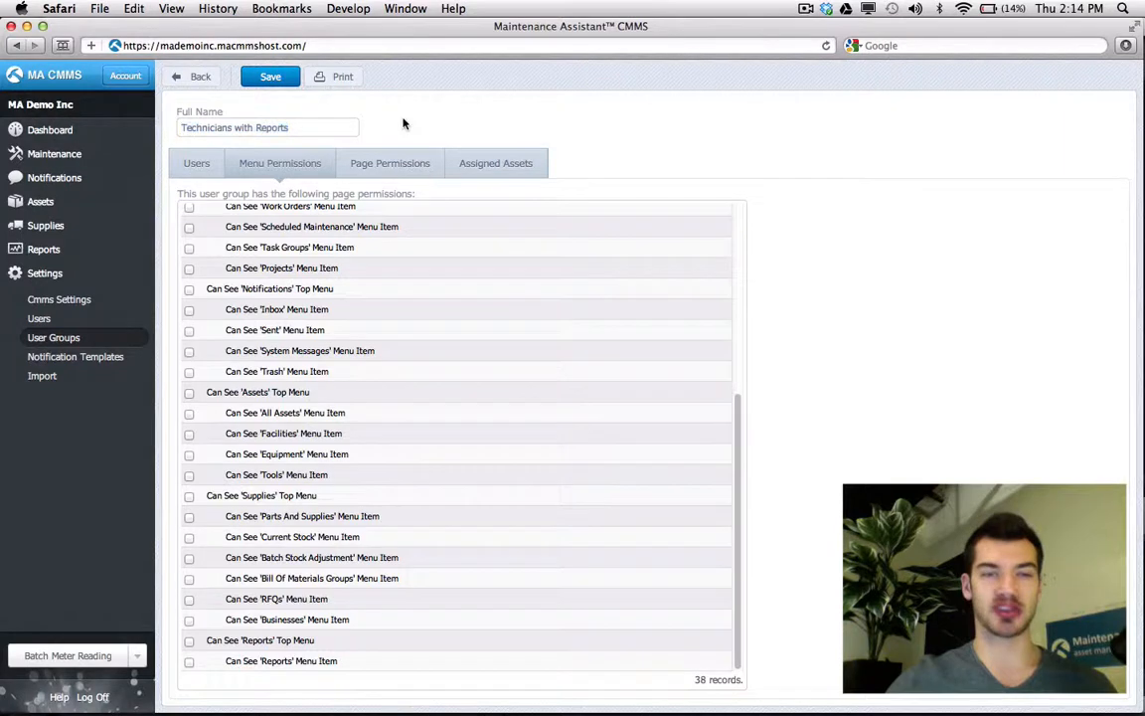
{"action": "left_click", "coordinate": [190, 642]}
{"action": "left_click", "coordinate": [190, 661]}
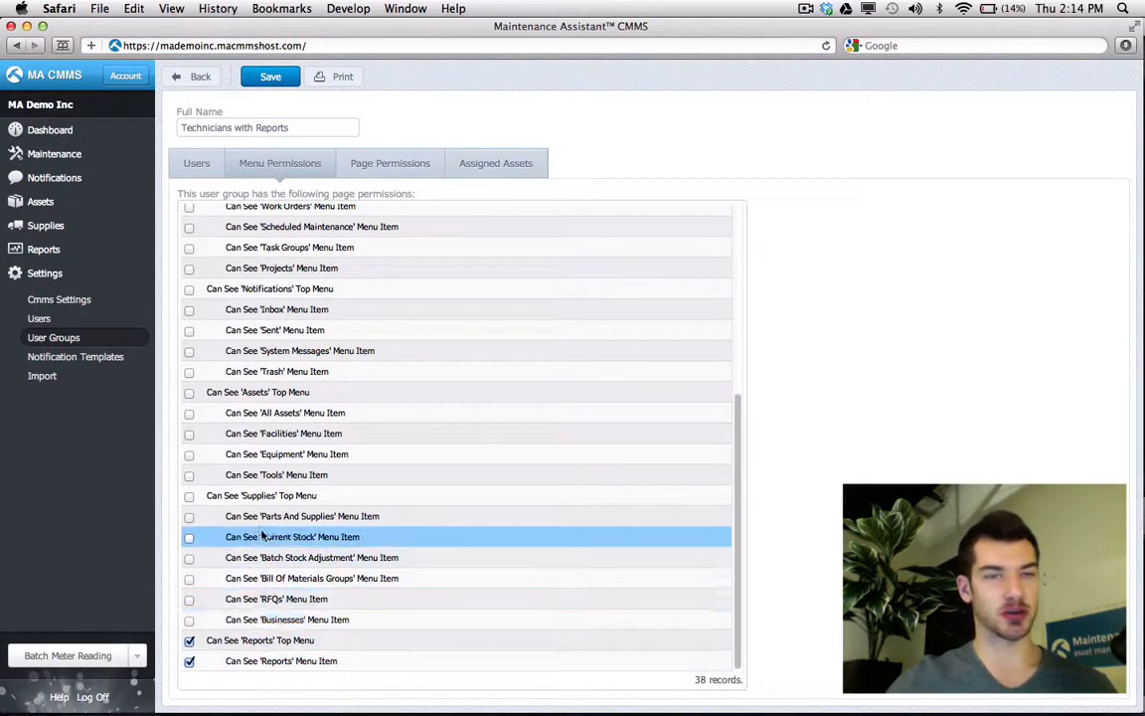
{"action": "scroll", "coordinate": [297, 298], "scroll_direction": "up", "scroll_amount": 8}
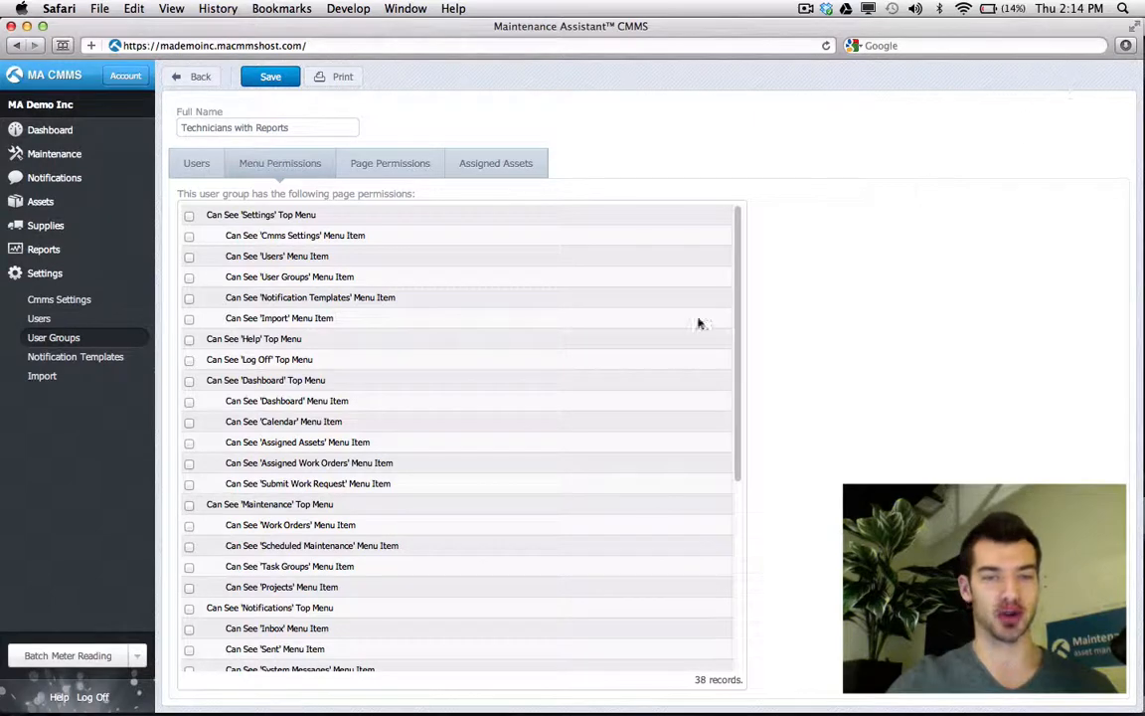
{"action": "scroll", "coordinate": [447, 473], "scroll_direction": "down", "scroll_amount": 5}
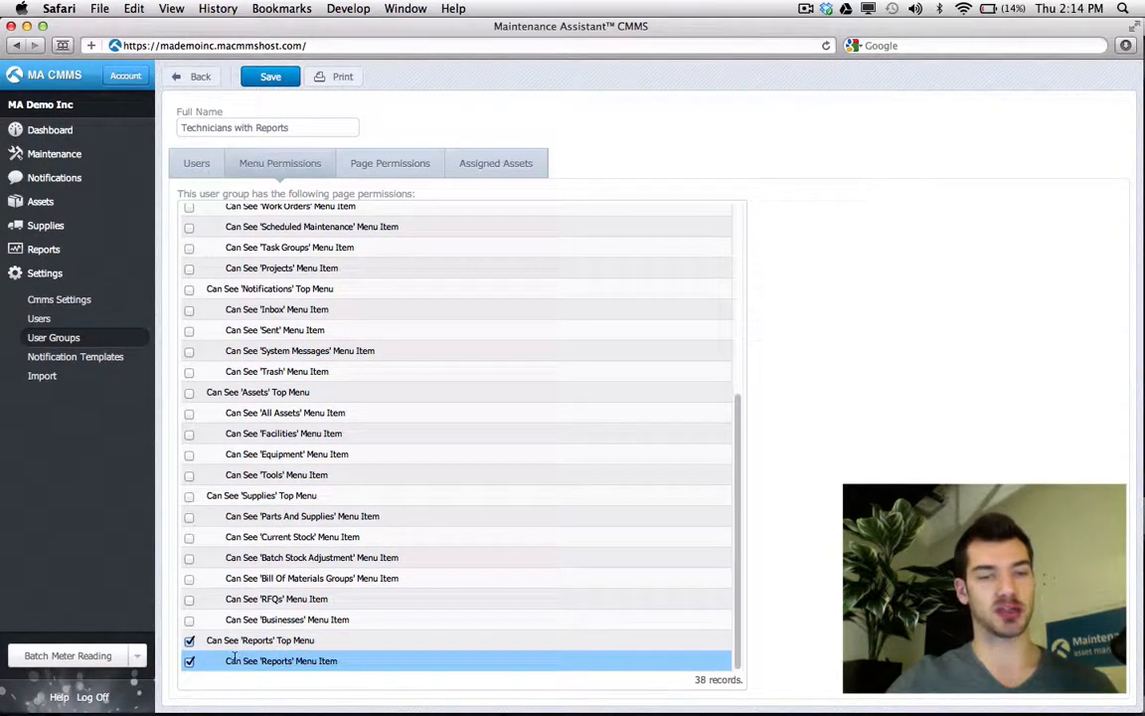
{"action": "left_click", "coordinate": [251, 76]}
- Grant the group Can Access, Save and Print on the Report page, and save
{"action": "left_click", "coordinate": [386, 169]}
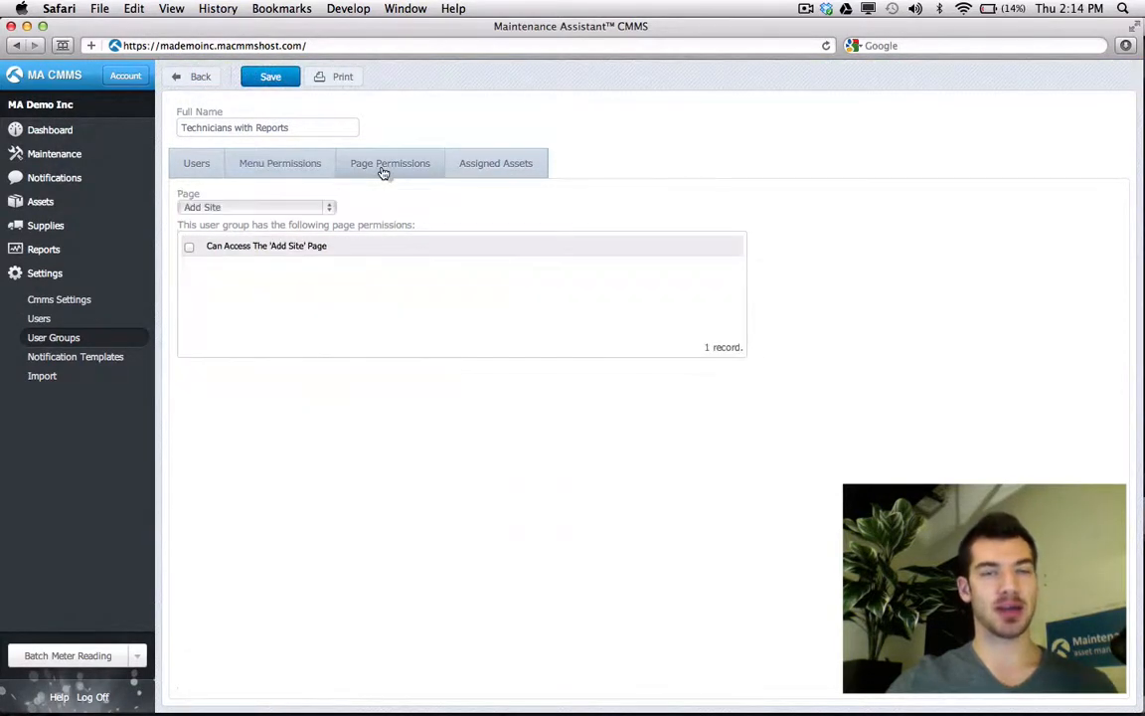
{"action": "left_click", "coordinate": [322, 210]}
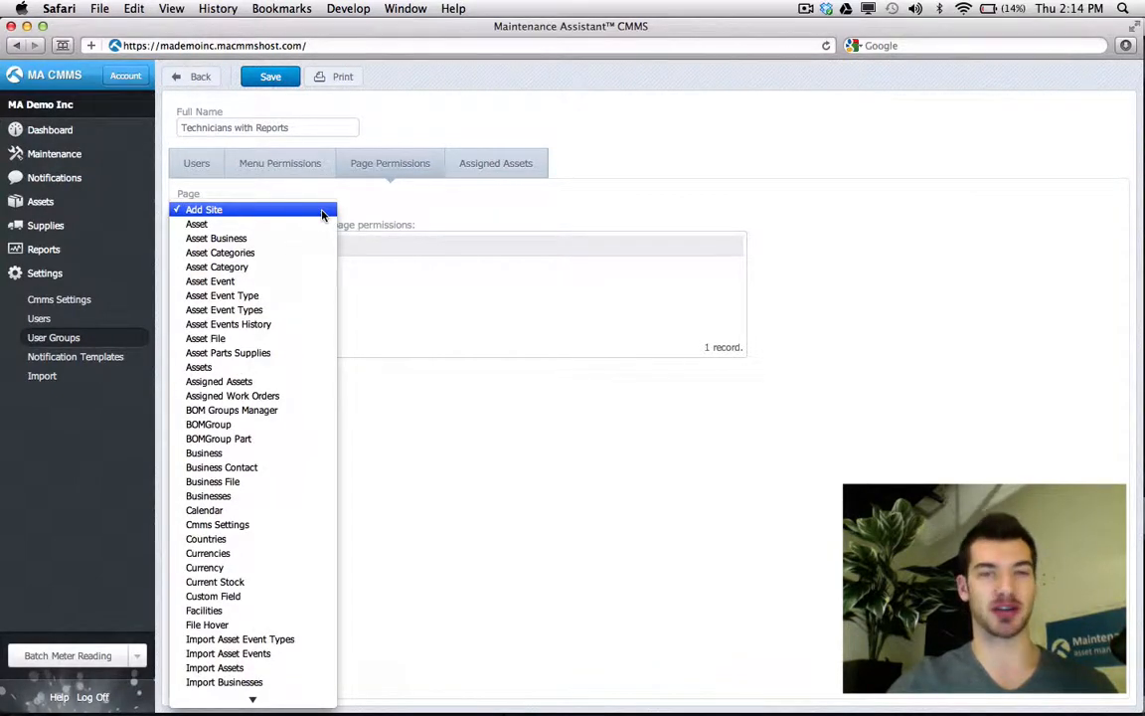
{"action": "scroll", "coordinate": [279, 325], "scroll_direction": "down", "scroll_amount": 5}
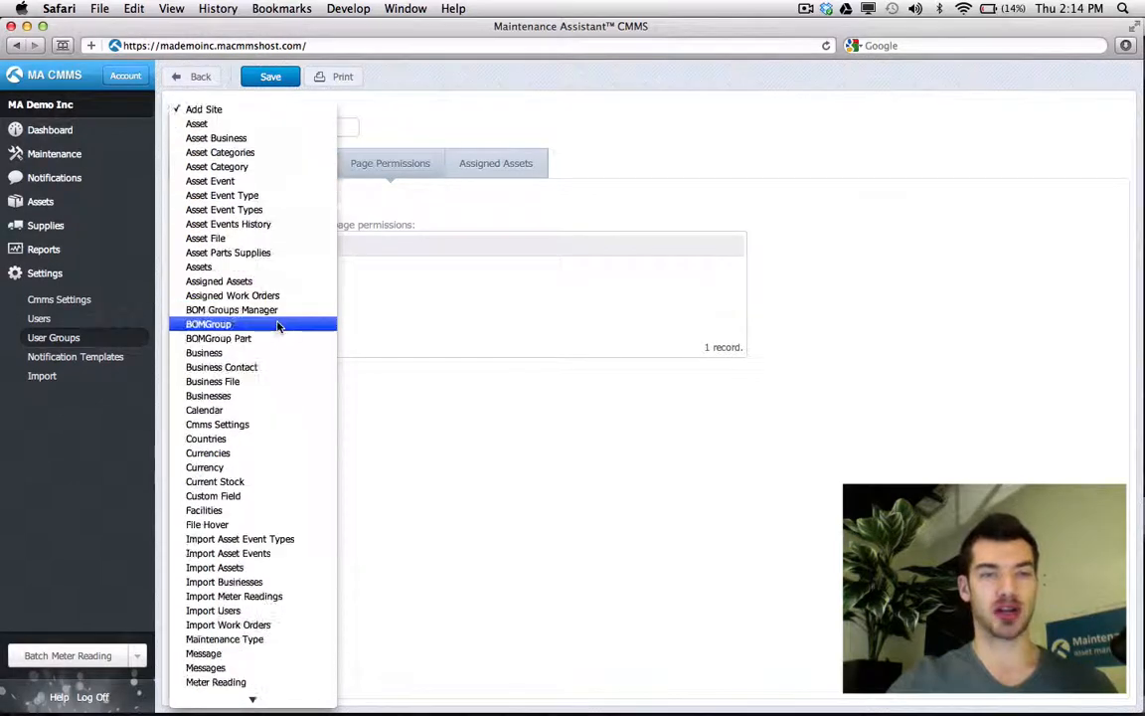
{"action": "scroll", "coordinate": [278, 325], "scroll_direction": "down", "scroll_amount": 12}
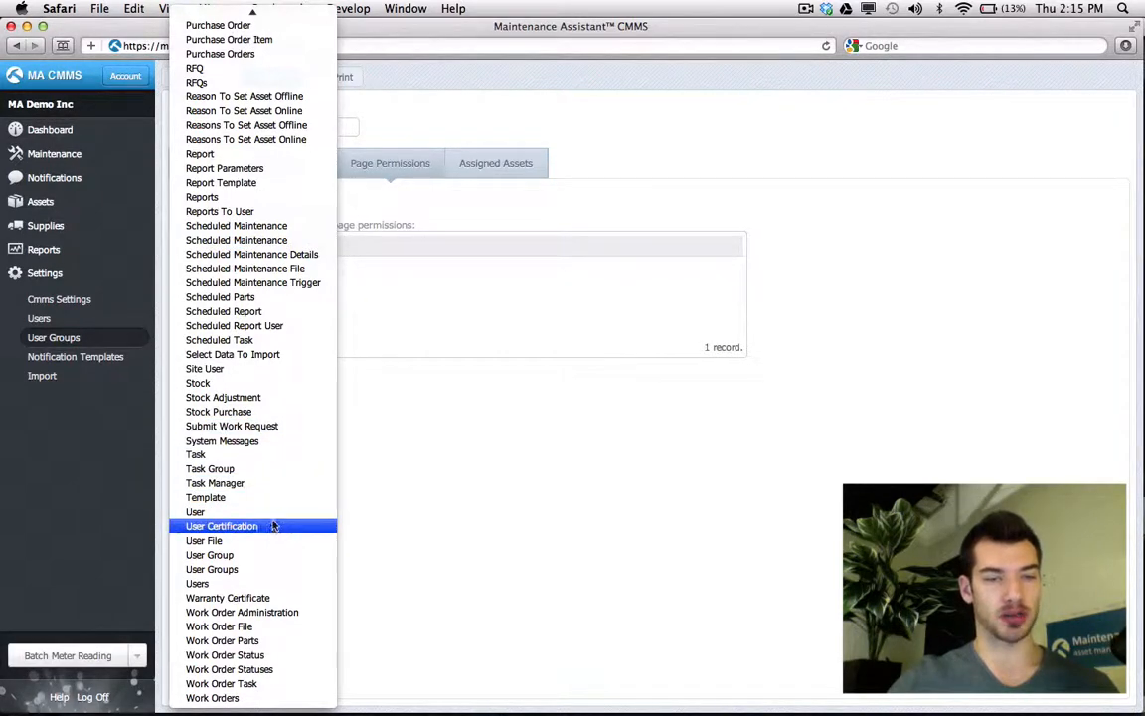
{"action": "scroll", "coordinate": [274, 526], "scroll_direction": "up", "scroll_amount": 5}
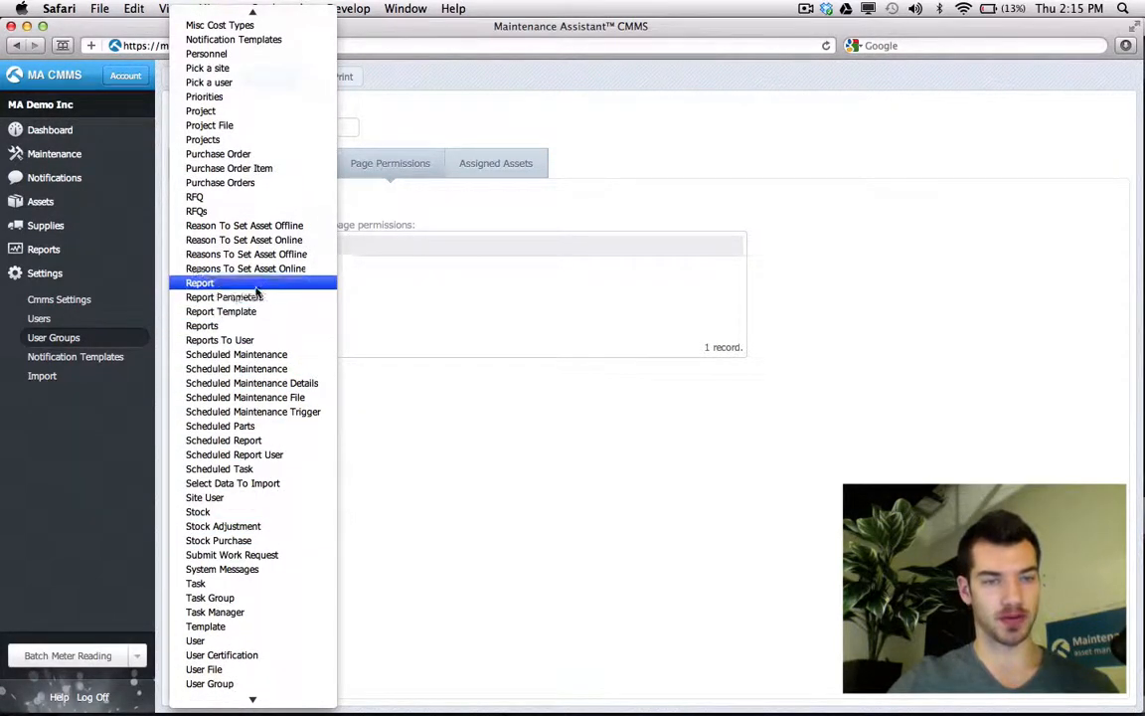
{"action": "left_click", "coordinate": [256, 286]}
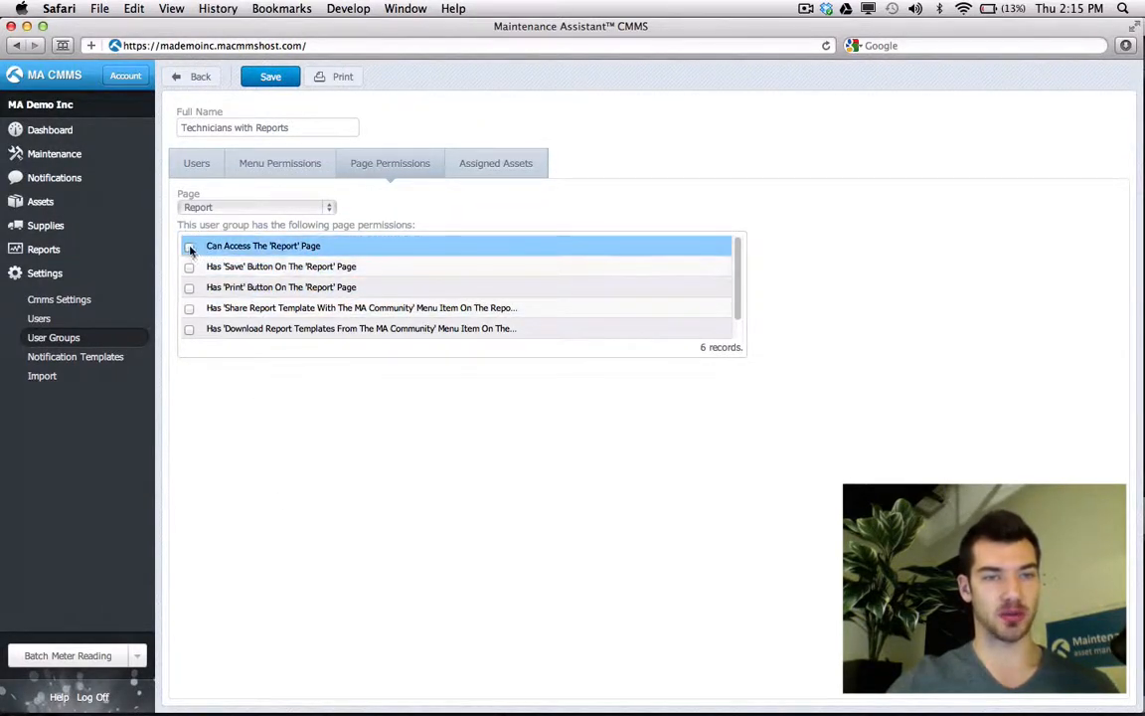
{"action": "left_click", "coordinate": [189, 247]}
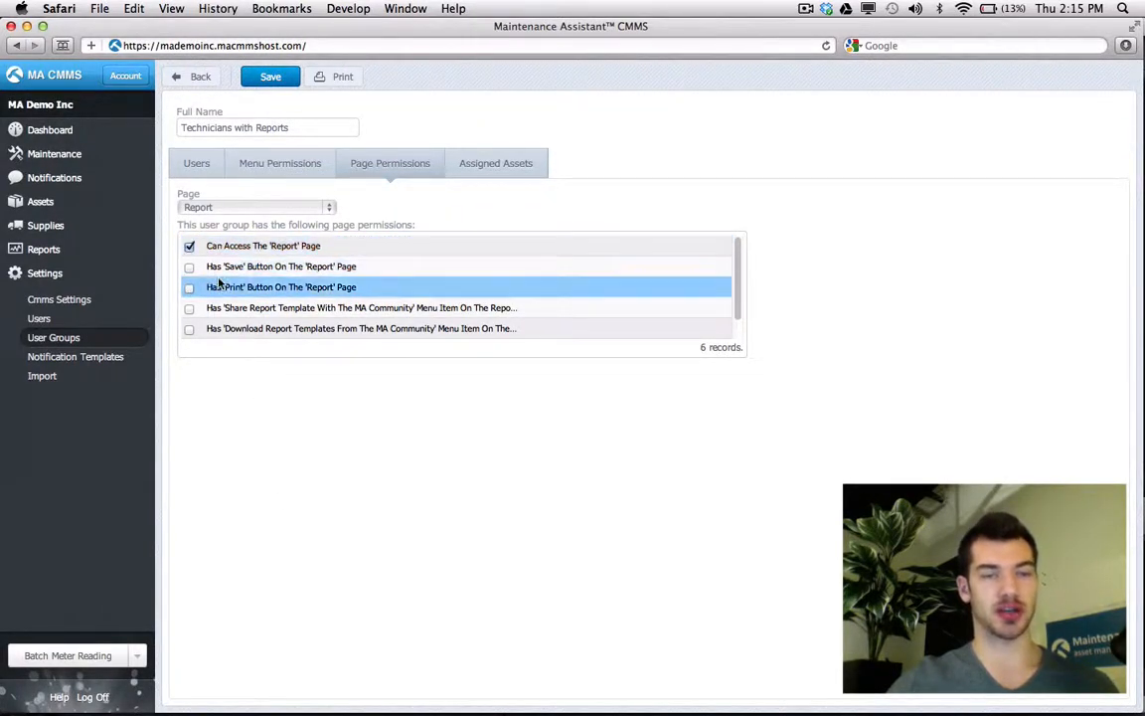
{"action": "left_click", "coordinate": [244, 248]}
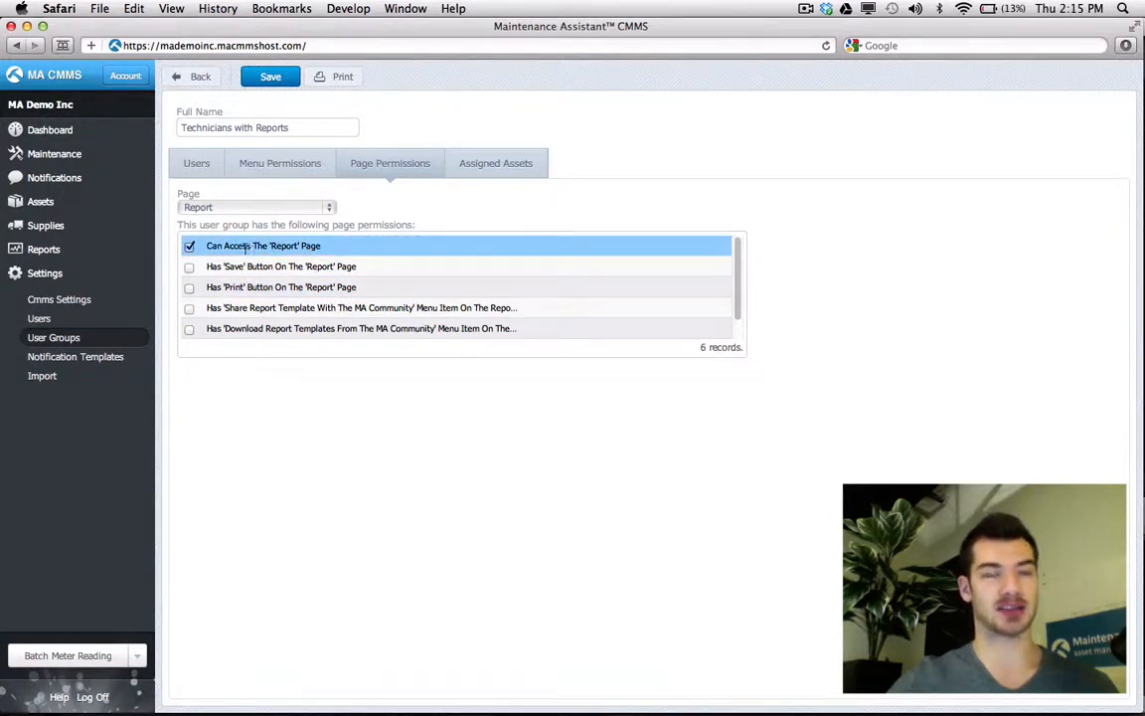
{"action": "left_click", "coordinate": [190, 267]}
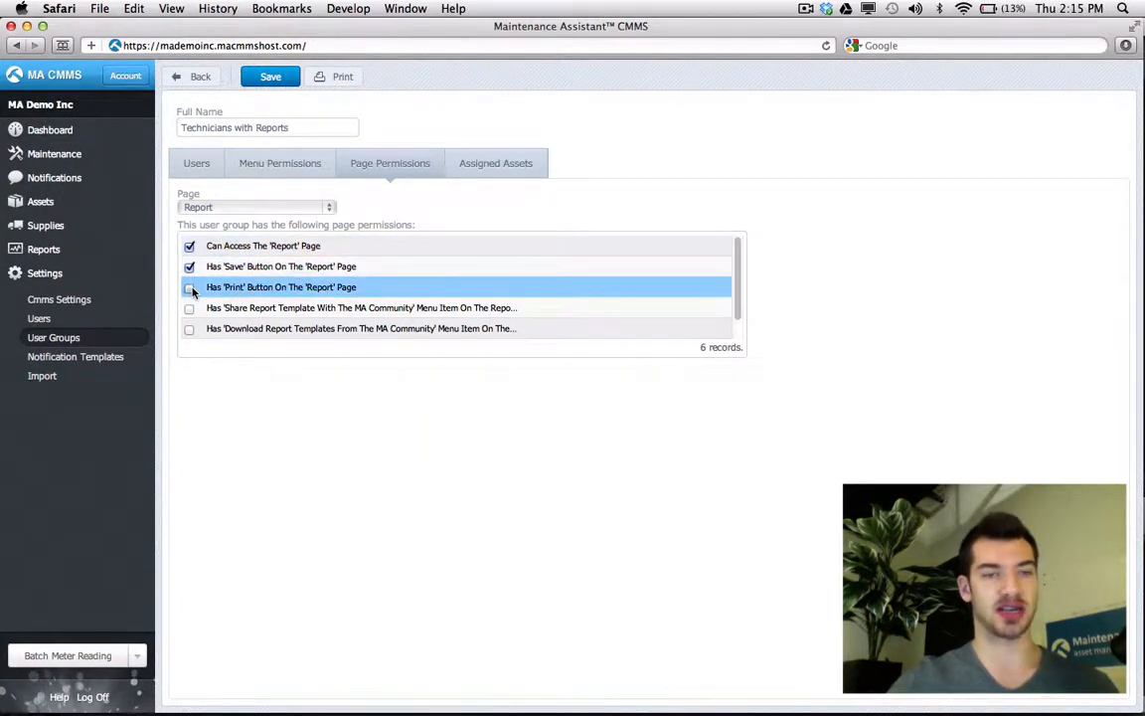
{"action": "scroll", "coordinate": [340, 263], "scroll_direction": "down", "scroll_amount": 1}
{"action": "scroll", "coordinate": [318, 248], "scroll_direction": "up", "scroll_amount": 1}
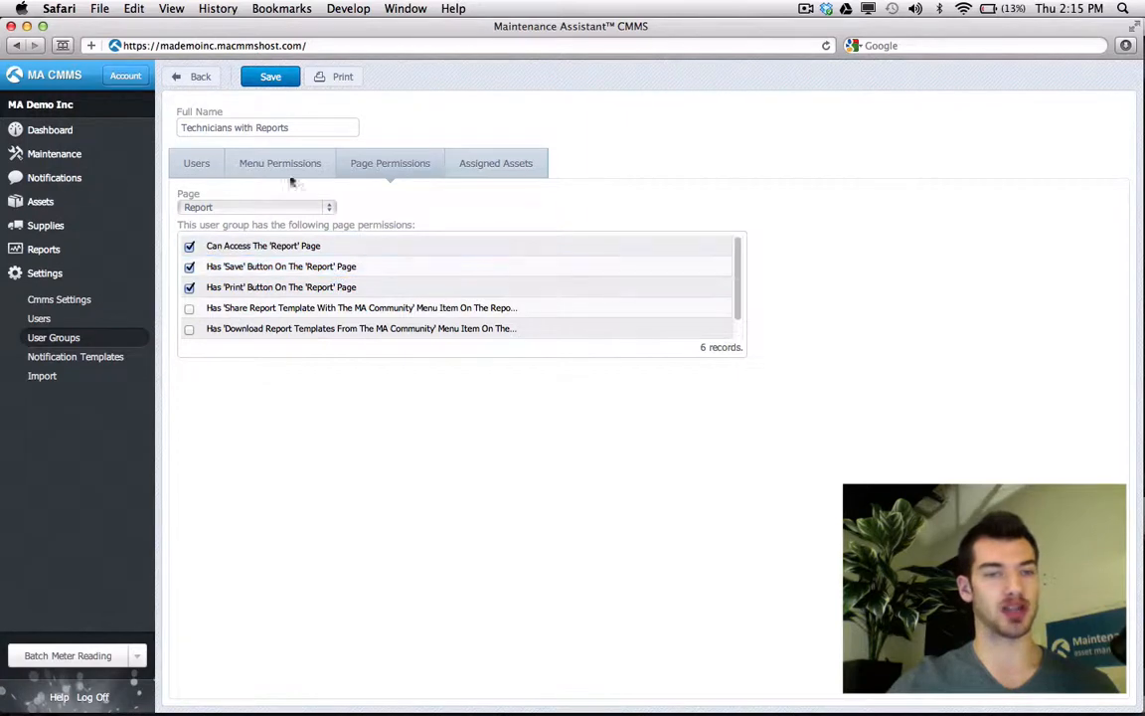
{"action": "left_click", "coordinate": [275, 78]}
- Switch to the Reports page permissions and tick Can Access The Reports Page
{"action": "left_click", "coordinate": [237, 208]}
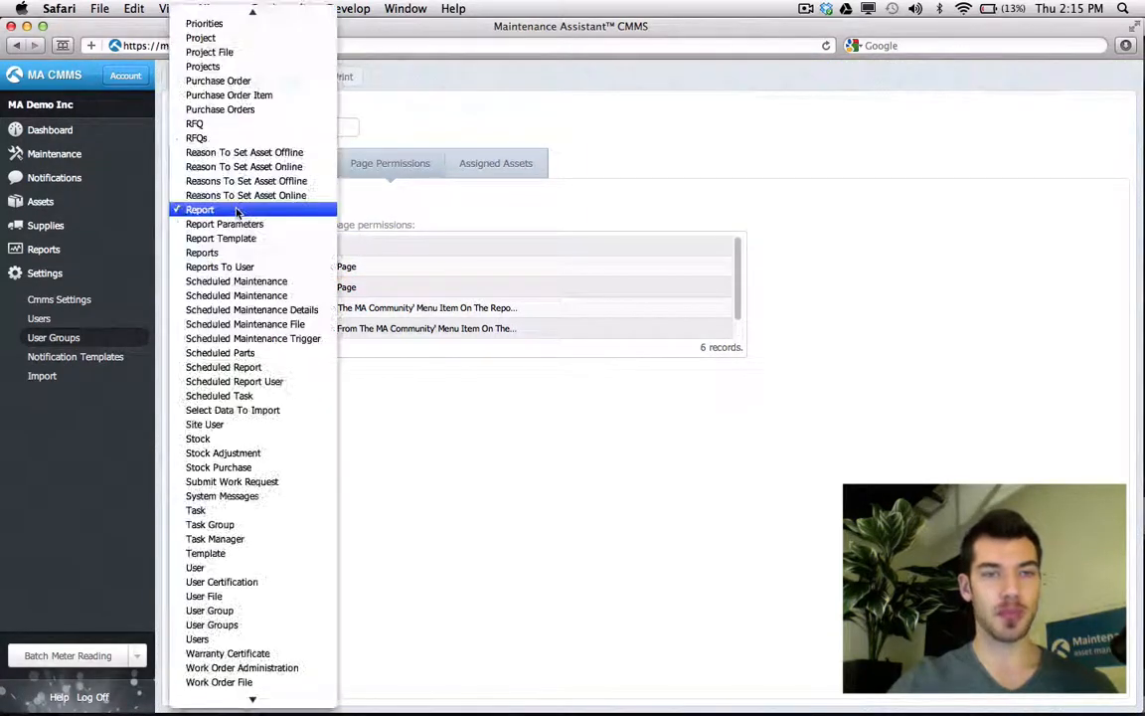
{"action": "left_click", "coordinate": [248, 253]}
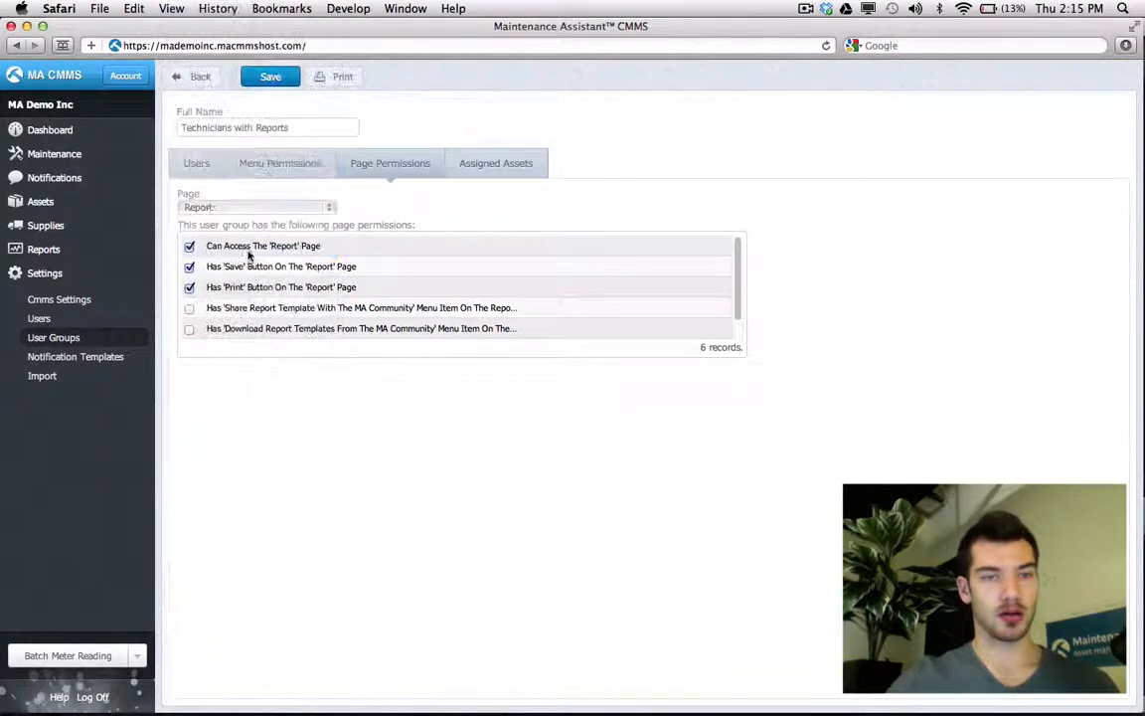
{"action": "left_click", "coordinate": [230, 208]}
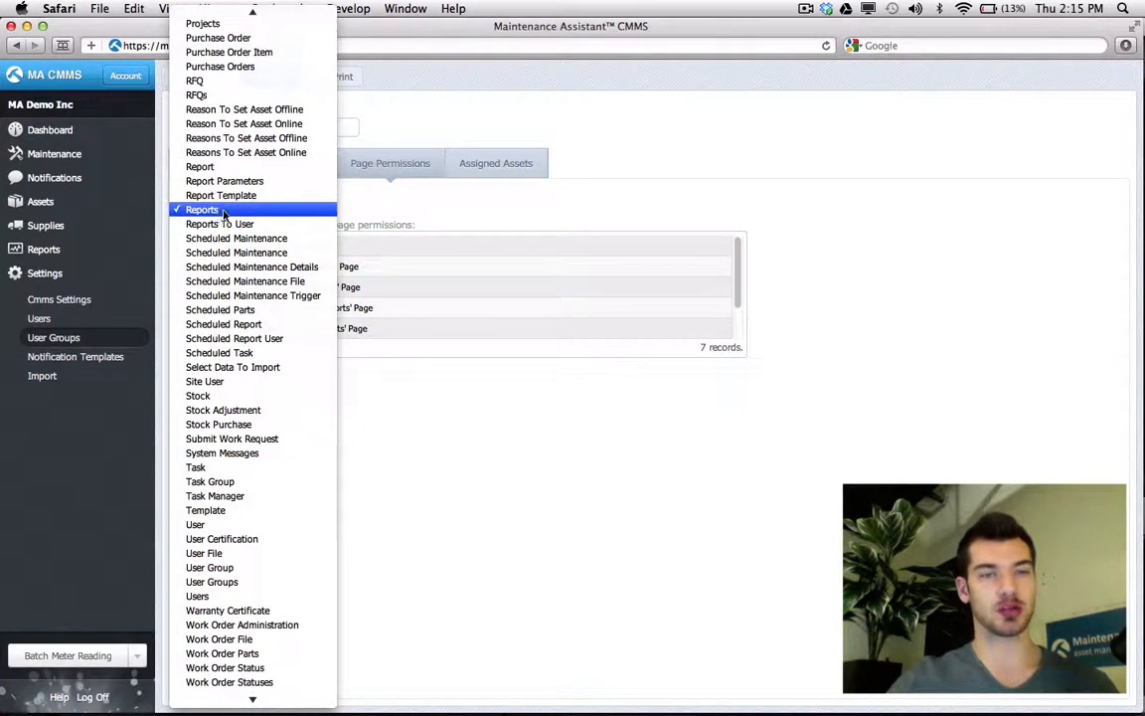
{"action": "left_click", "coordinate": [224, 212]}
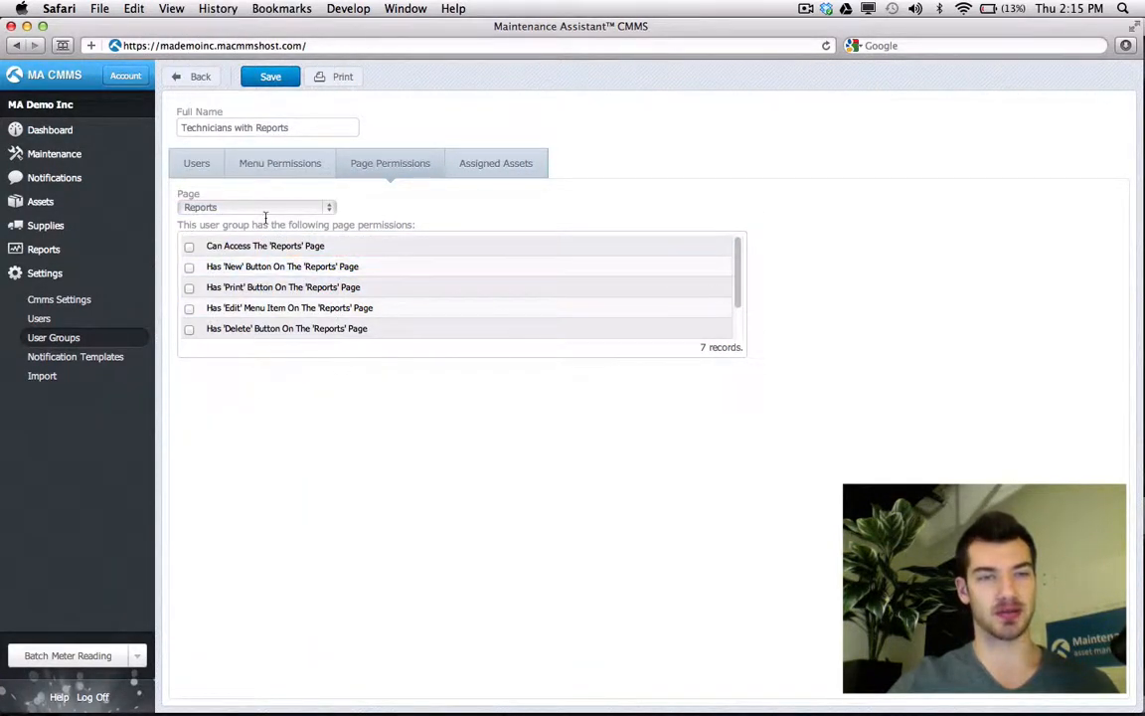
{"action": "left_click", "coordinate": [244, 207]}
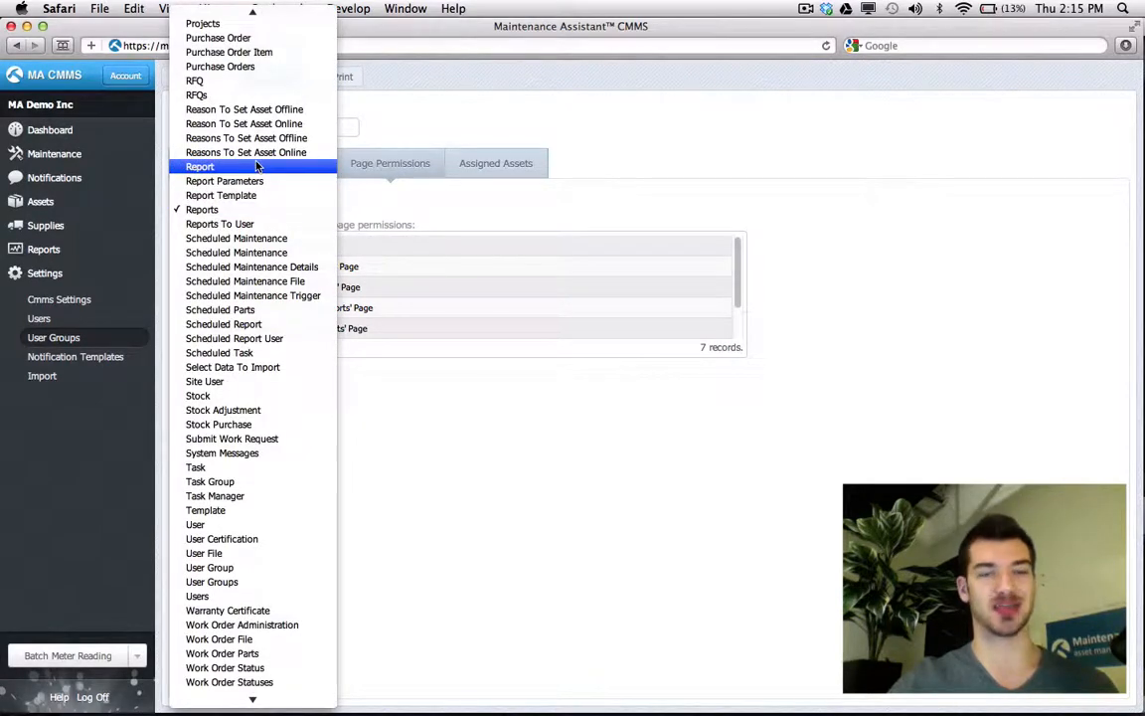
{"action": "left_click", "coordinate": [234, 210]}
{"action": "left_click", "coordinate": [189, 246]}
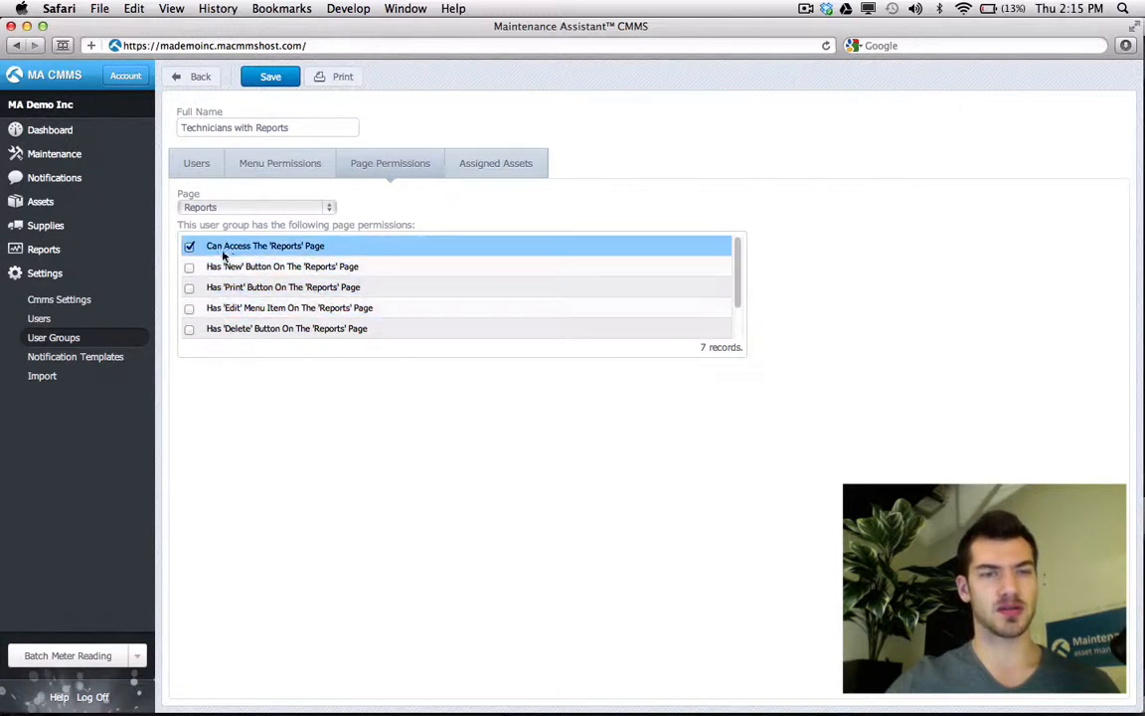
{"action": "scroll", "coordinate": [272, 252], "scroll_direction": "down", "scroll_amount": 2}
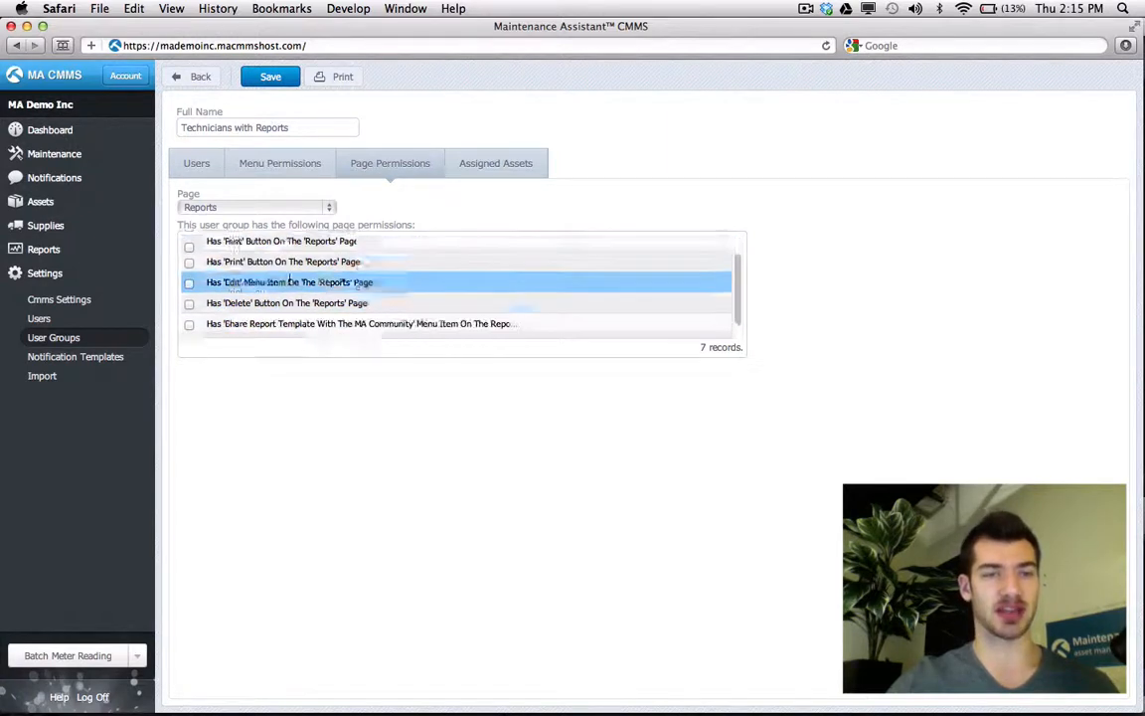
{"action": "scroll", "coordinate": [295, 317], "scroll_direction": "up", "scroll_amount": 2}
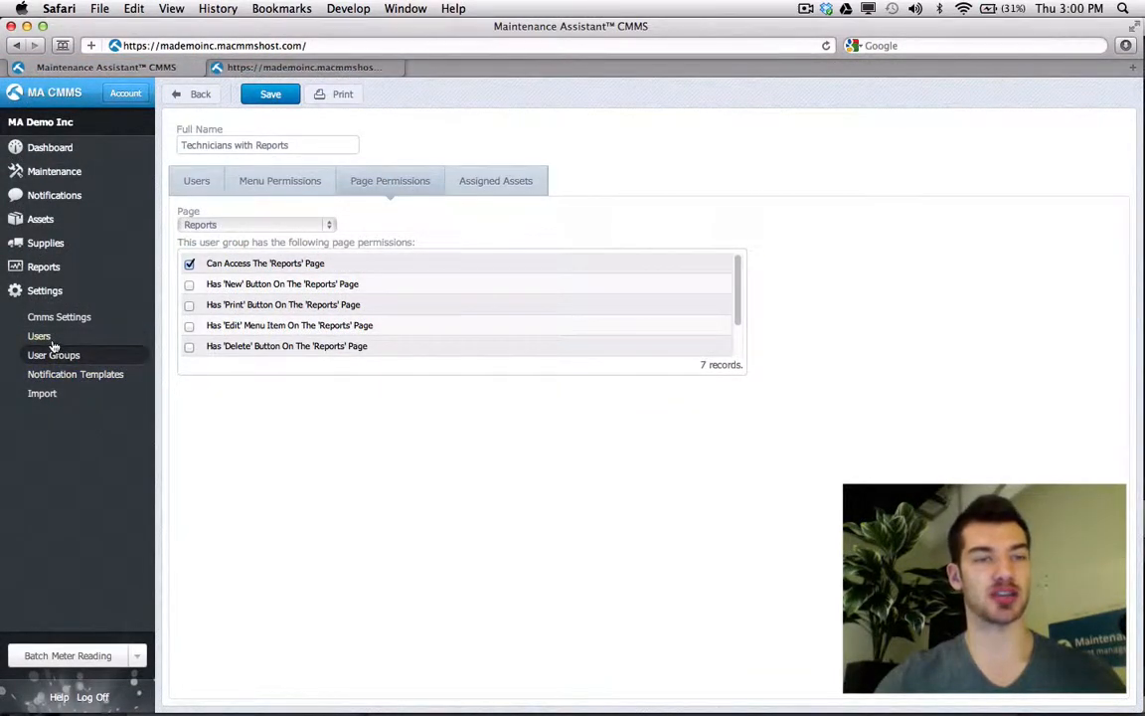
- Tick Technicians with Reports in the technician's group memberships, save, and log off
{"action": "left_click", "coordinate": [44, 337]}
{"action": "double_click", "coordinate": [350, 267]}
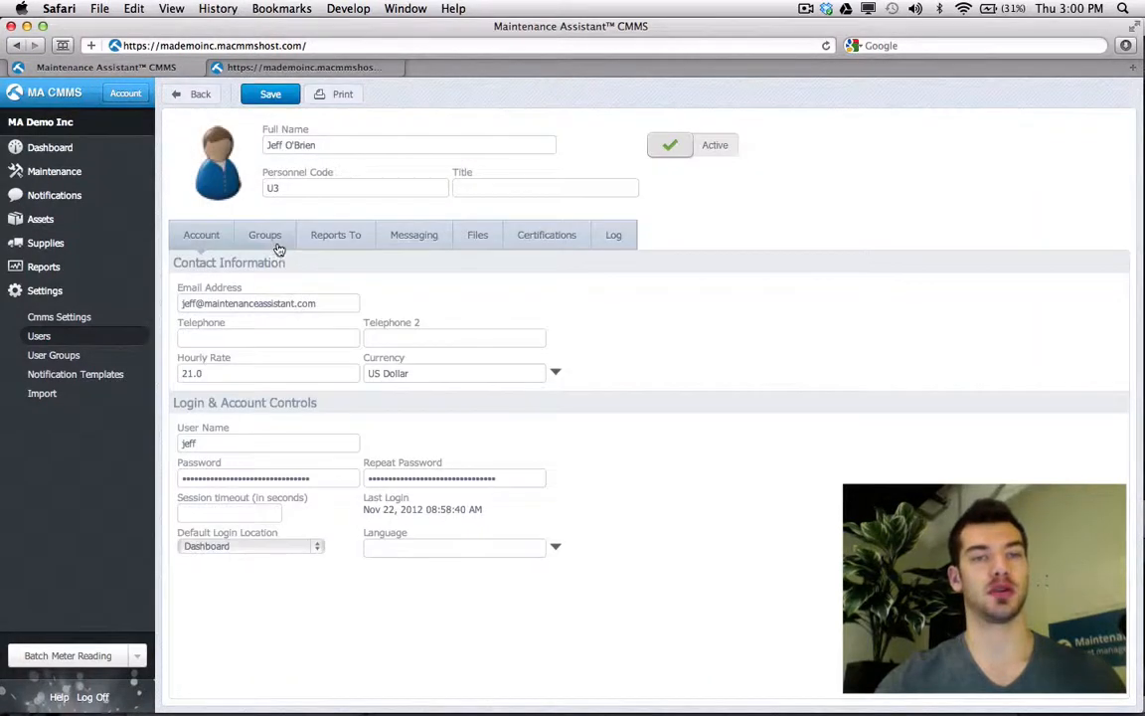
{"action": "left_click", "coordinate": [269, 238]}
{"action": "left_click", "coordinate": [190, 390]}
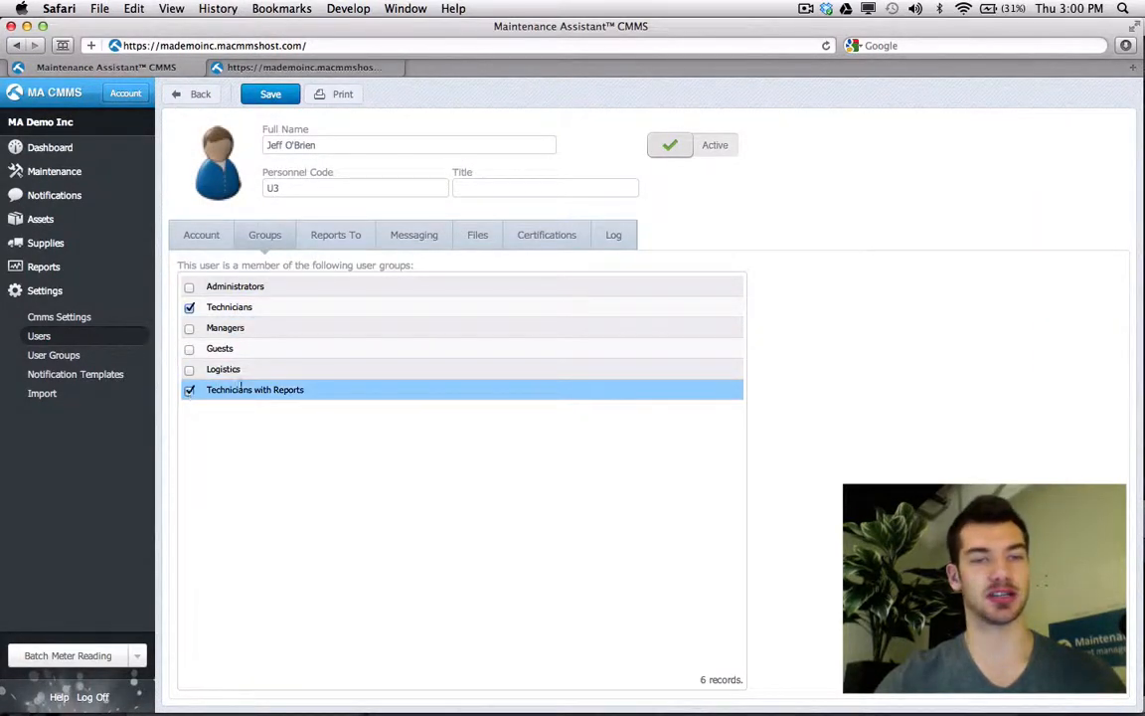
{"action": "left_click", "coordinate": [281, 95]}
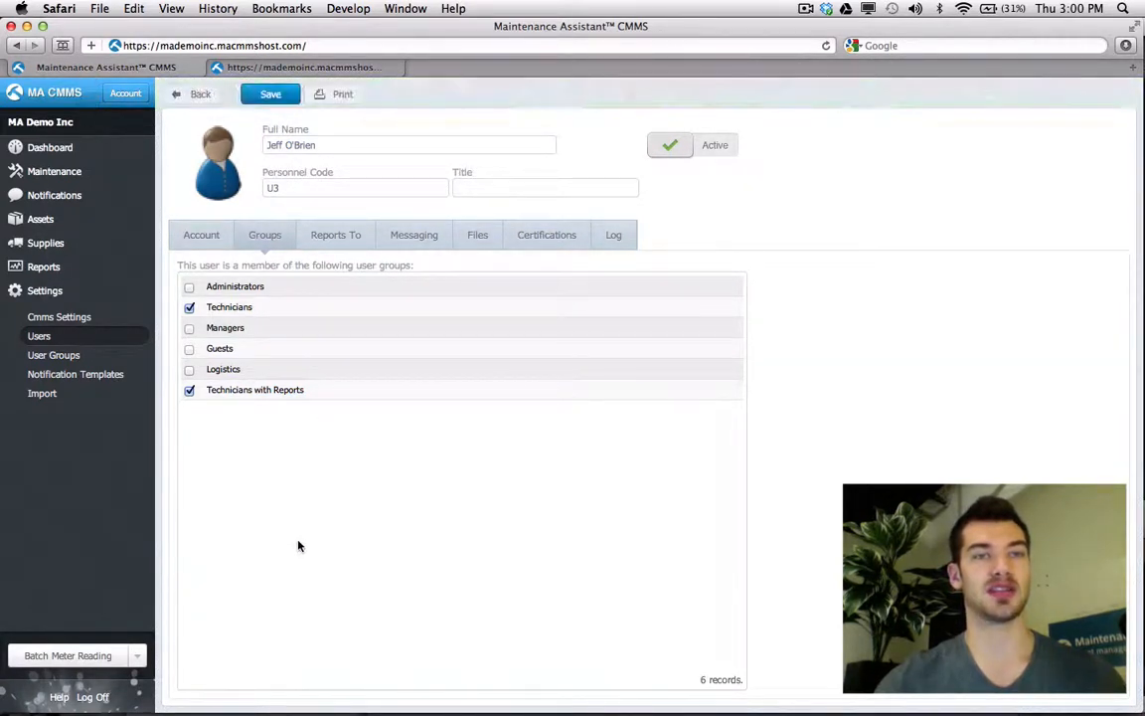
{"action": "left_click", "coordinate": [104, 696]}
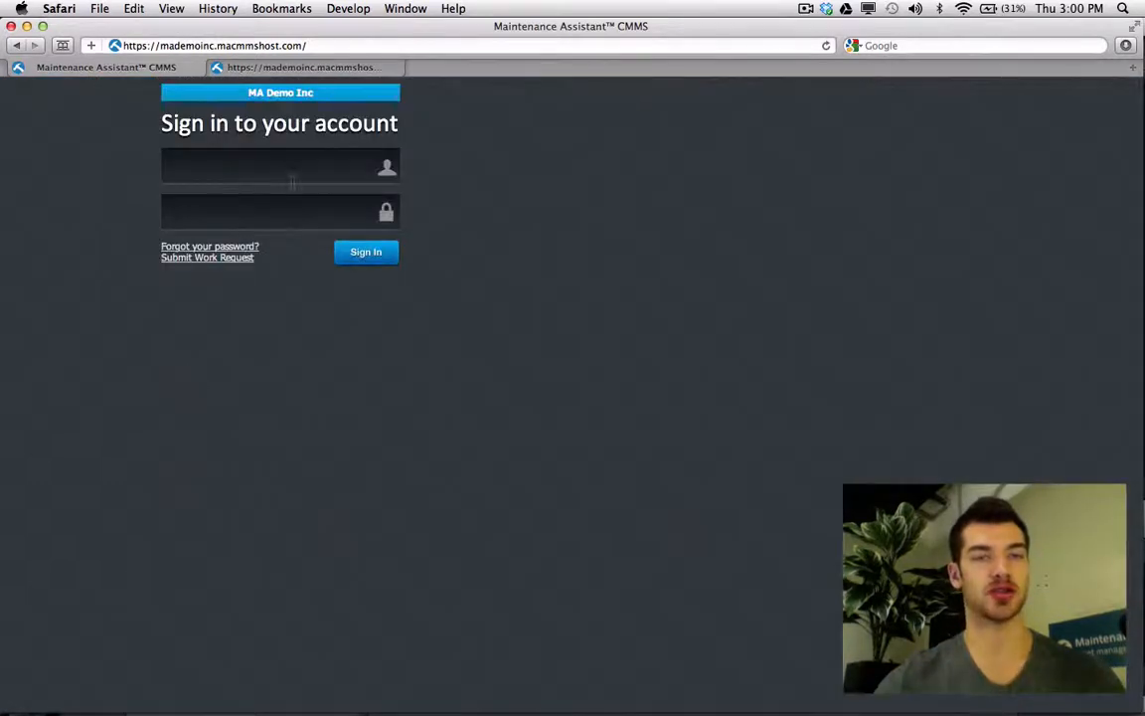
- Log in with the technician's credentials and search the Reports list for 'overdue'
{"action": "left_click", "coordinate": [292, 177]}
{"action": "type", "text": "jeff"}
{"action": "key", "text": "Tab"}
{"action": "type", "text": "p"}
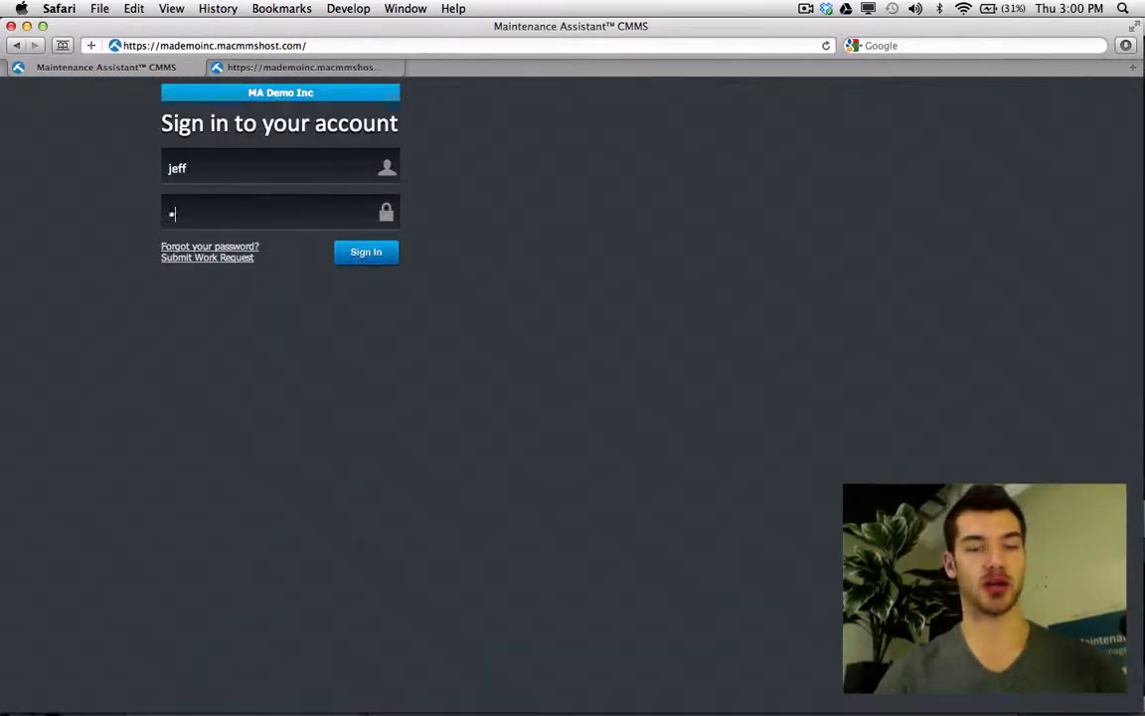
{"action": "type", "text": "ass1"}
{"action": "key", "text": "Return"}
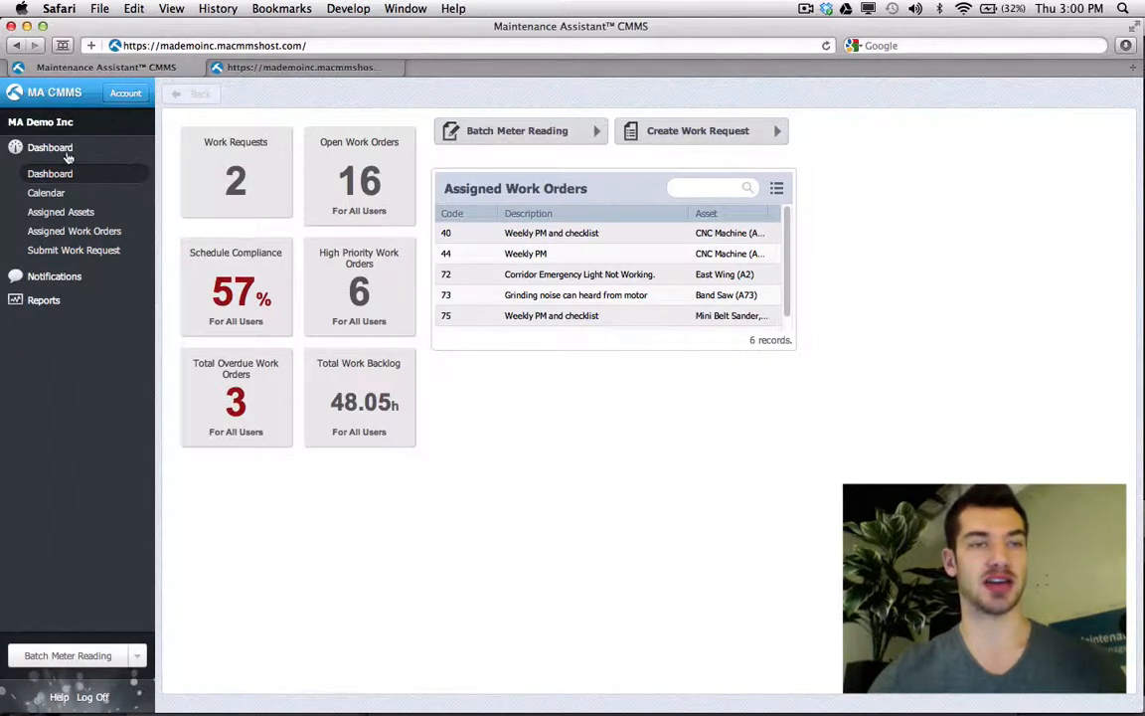
{"action": "left_click", "coordinate": [44, 302]}
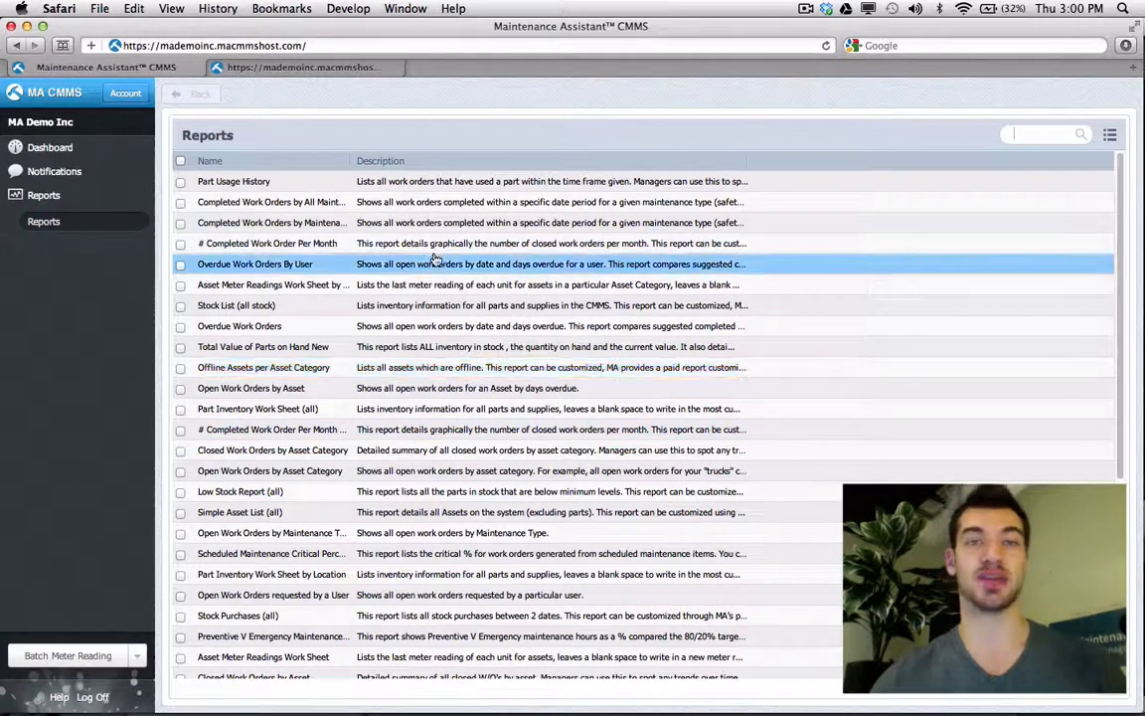
{"action": "type", "text": "overdue"}
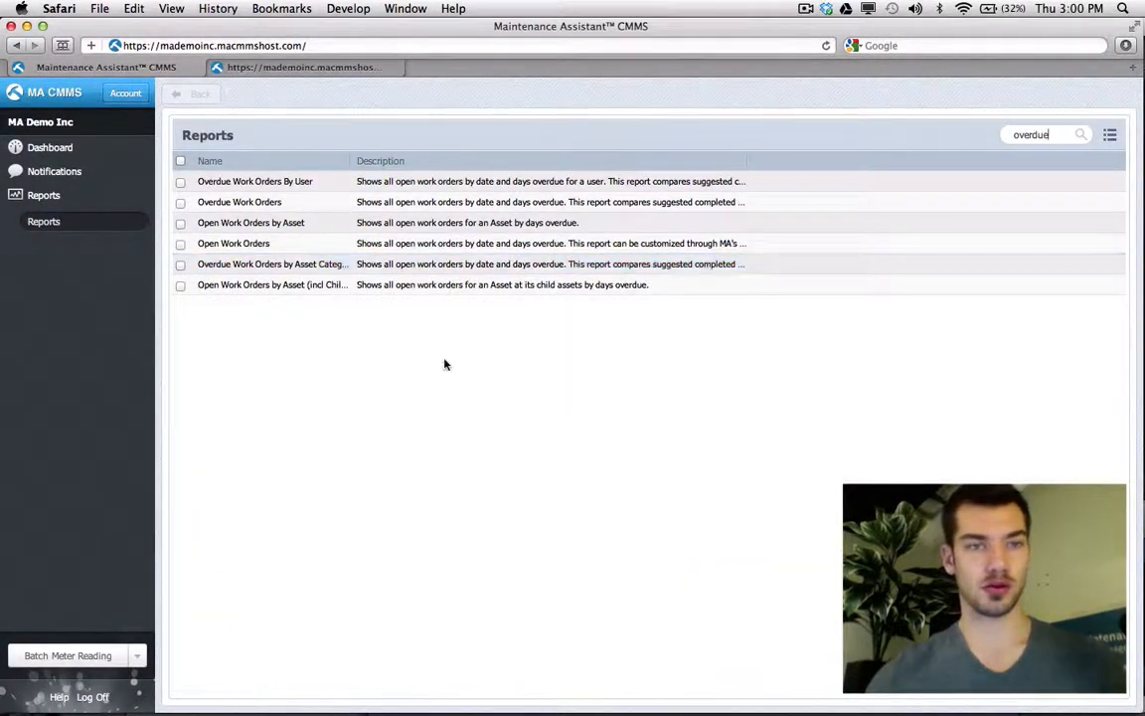
- Run the Open Work Orders report as a PDF, review it, and return to its definition tab
{"action": "left_click", "coordinate": [414, 250]}
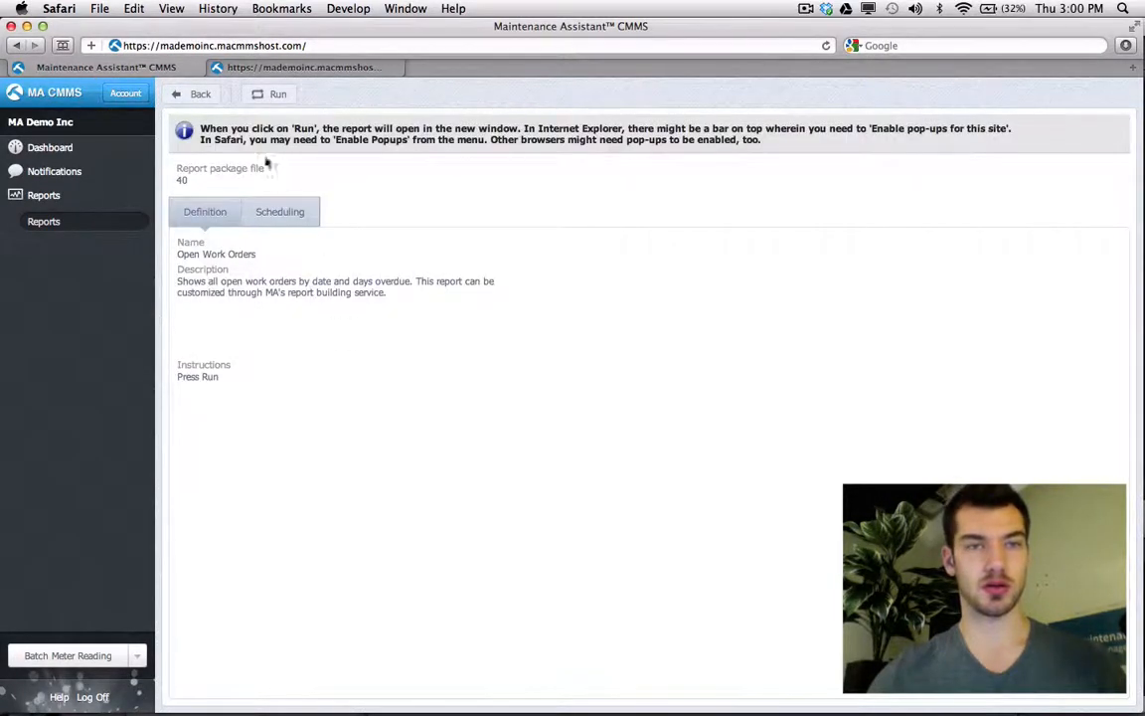
{"action": "left_click", "coordinate": [260, 94]}
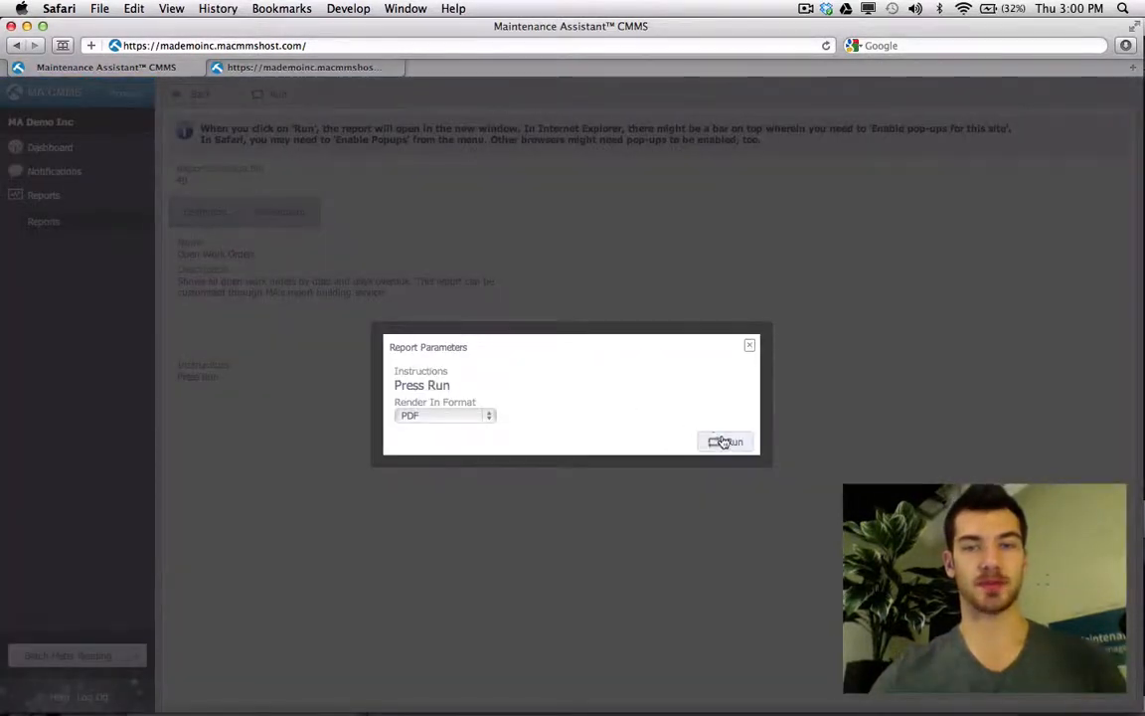
{"action": "left_click", "coordinate": [724, 442]}
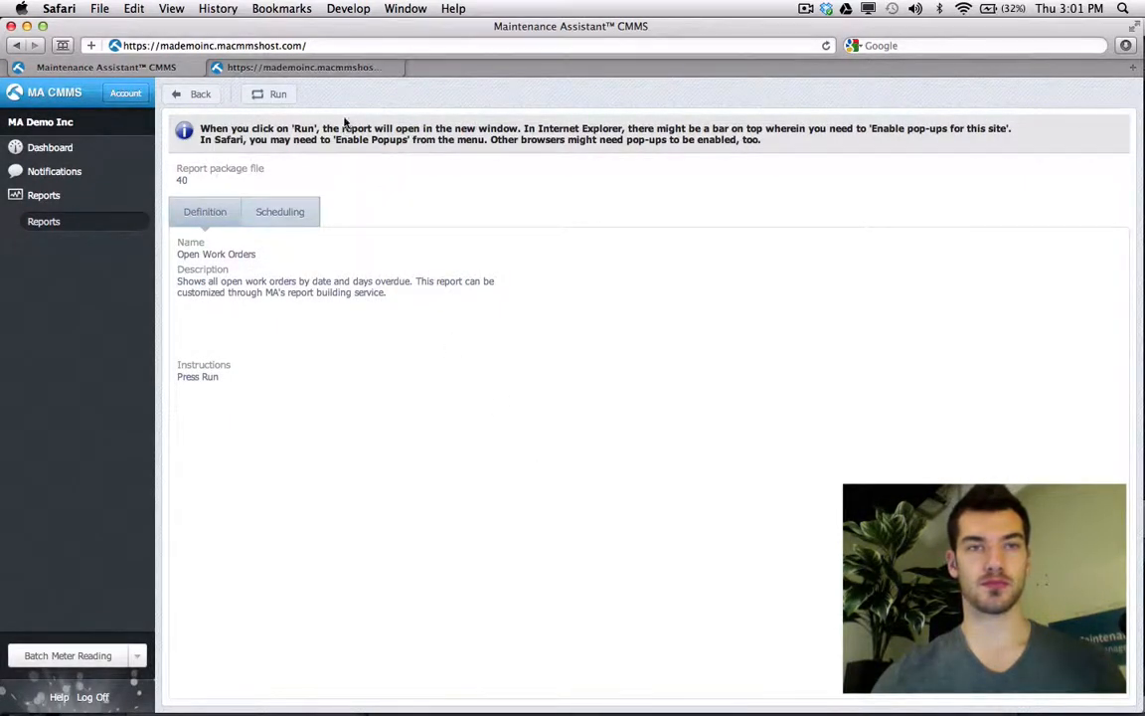
{"action": "left_click", "coordinate": [464, 67]}
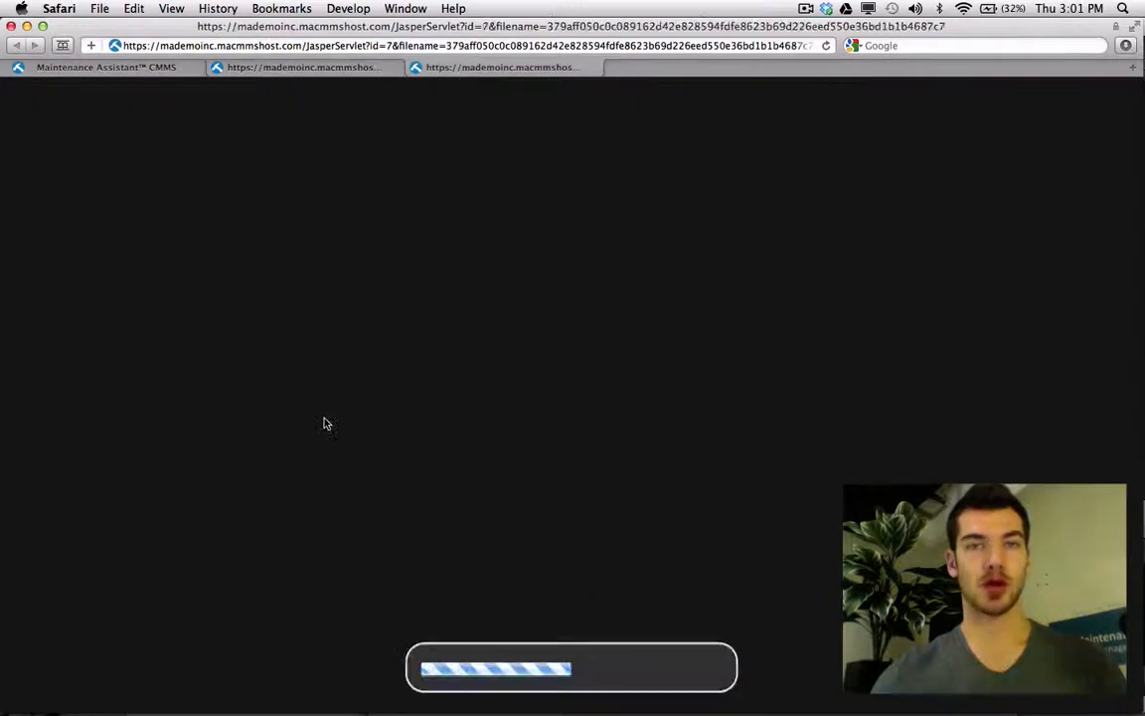
{"action": "scroll", "coordinate": [324, 429], "scroll_direction": "down", "scroll_amount": 1}
{"action": "scroll", "coordinate": [324, 433], "scroll_direction": "down", "scroll_amount": 12}
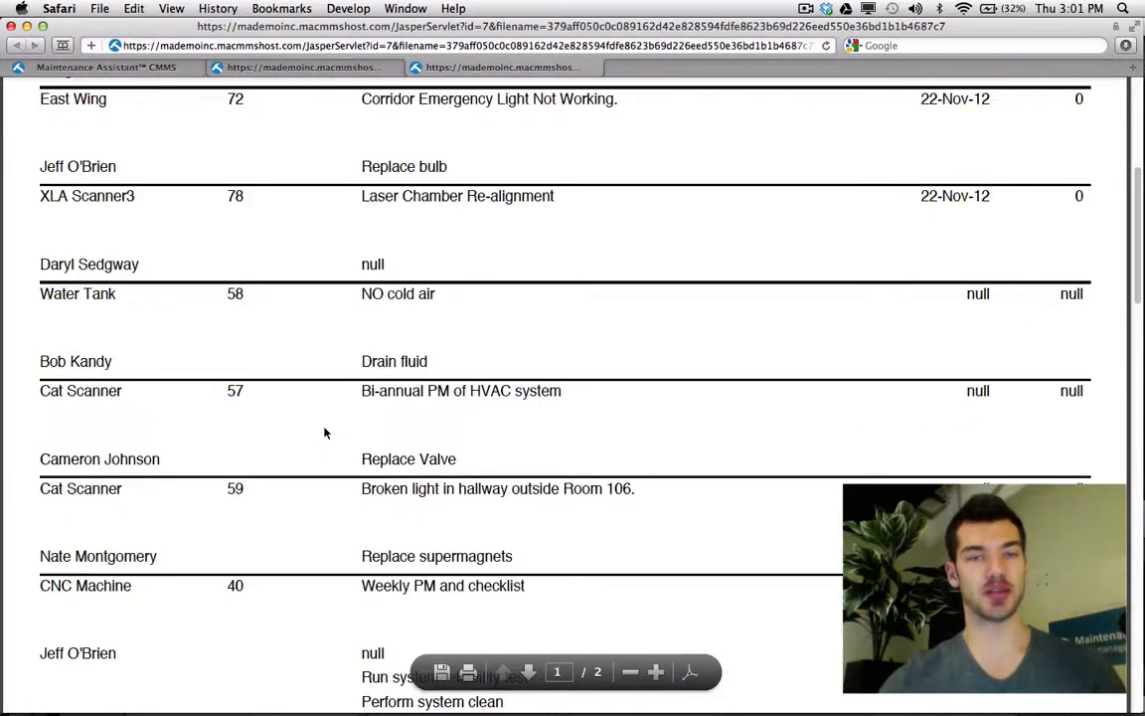
{"action": "left_click", "coordinate": [144, 70]}
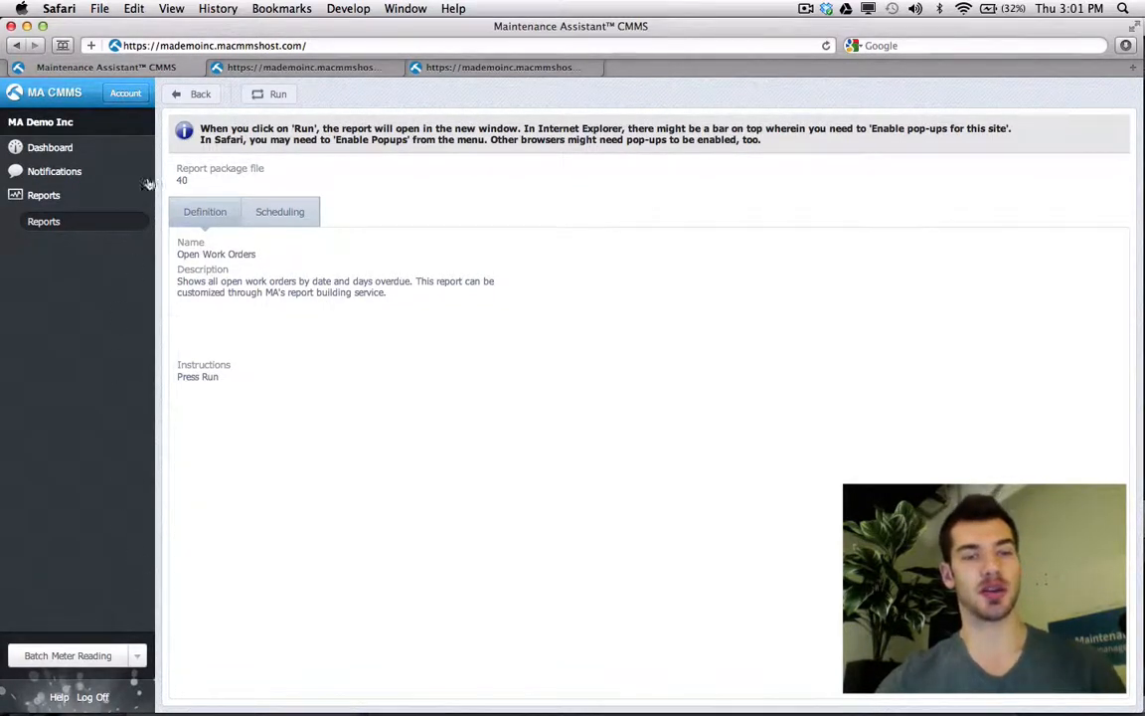
- Log off the technician, sign in with the administrator's credentials, and bring the second browser forward
{"action": "left_click", "coordinate": [95, 697]}
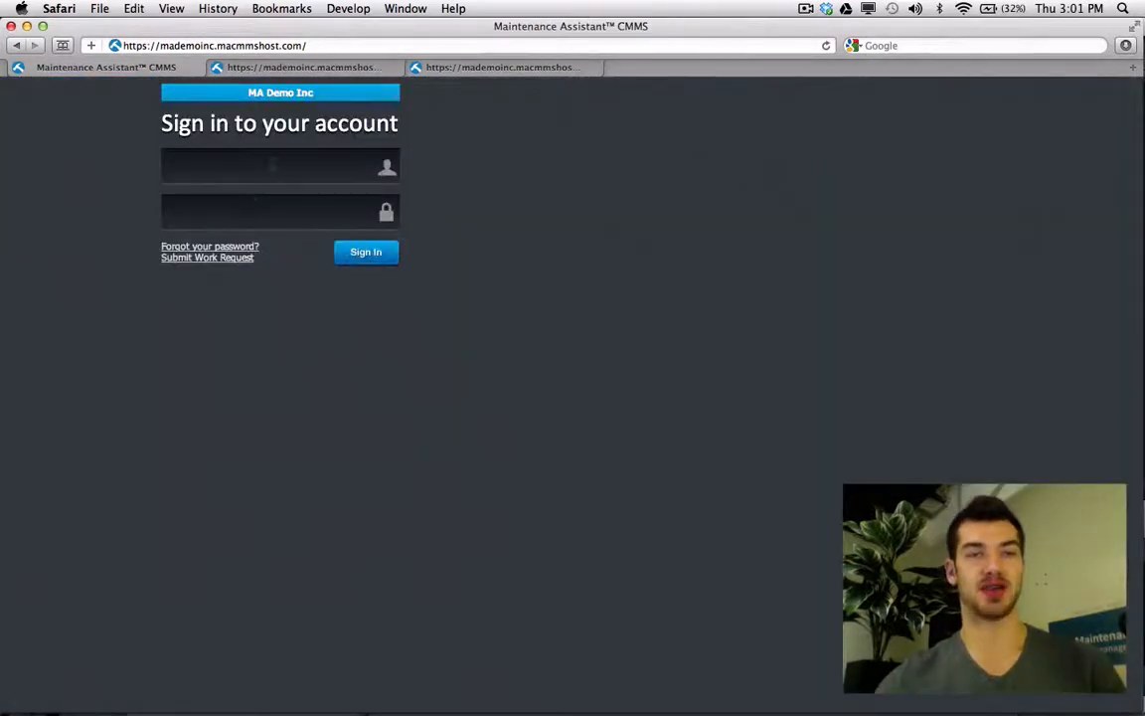
{"action": "type", "text": "greg"}
{"action": "key", "text": "Tab"}
{"action": "type", "text": "•••"}
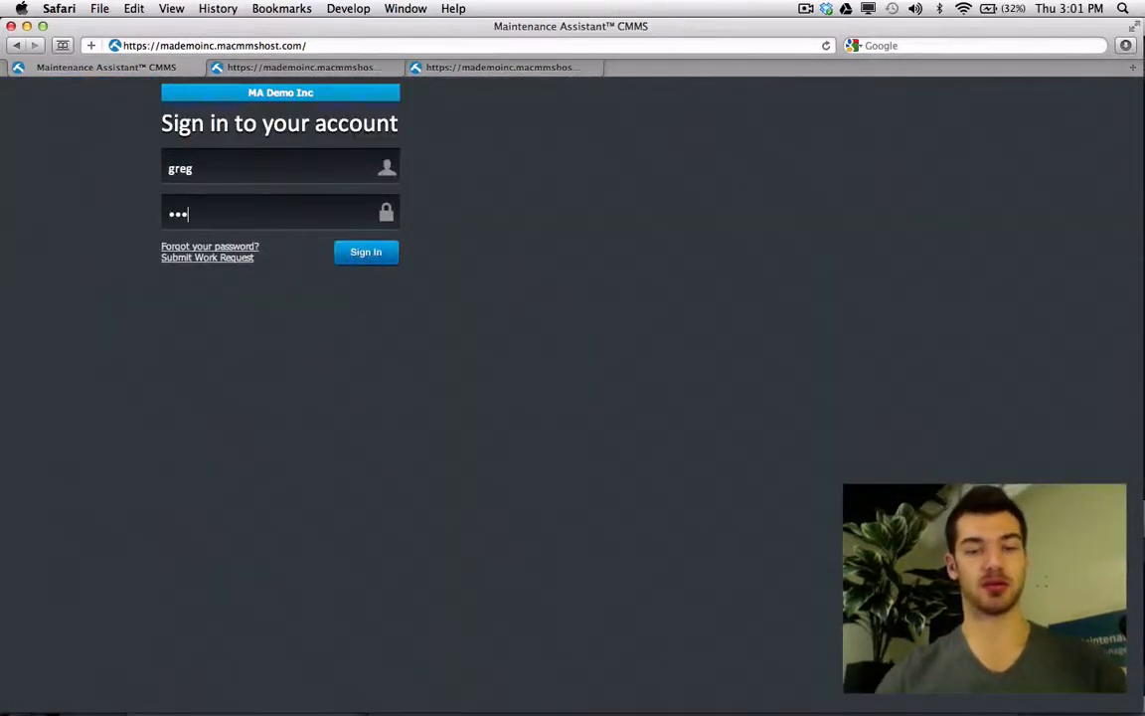
{"action": "type", "text": "•••"}
{"action": "key", "text": "Return"}
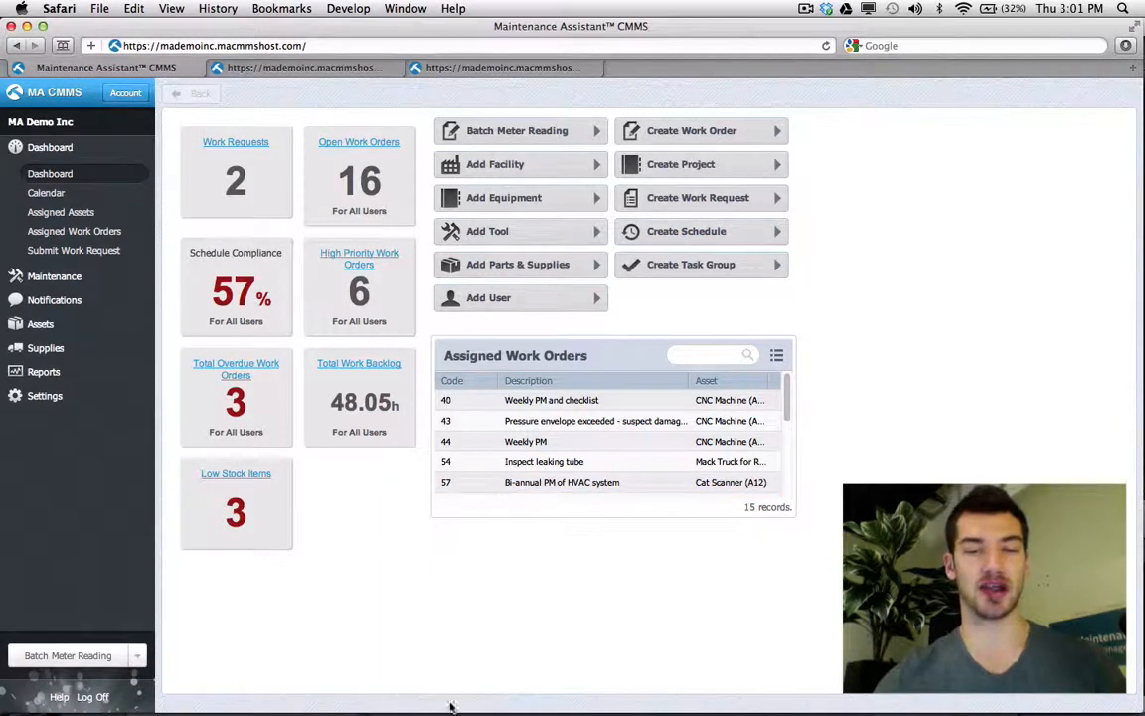
{"action": "mouse_move", "coordinate": [451, 704]}
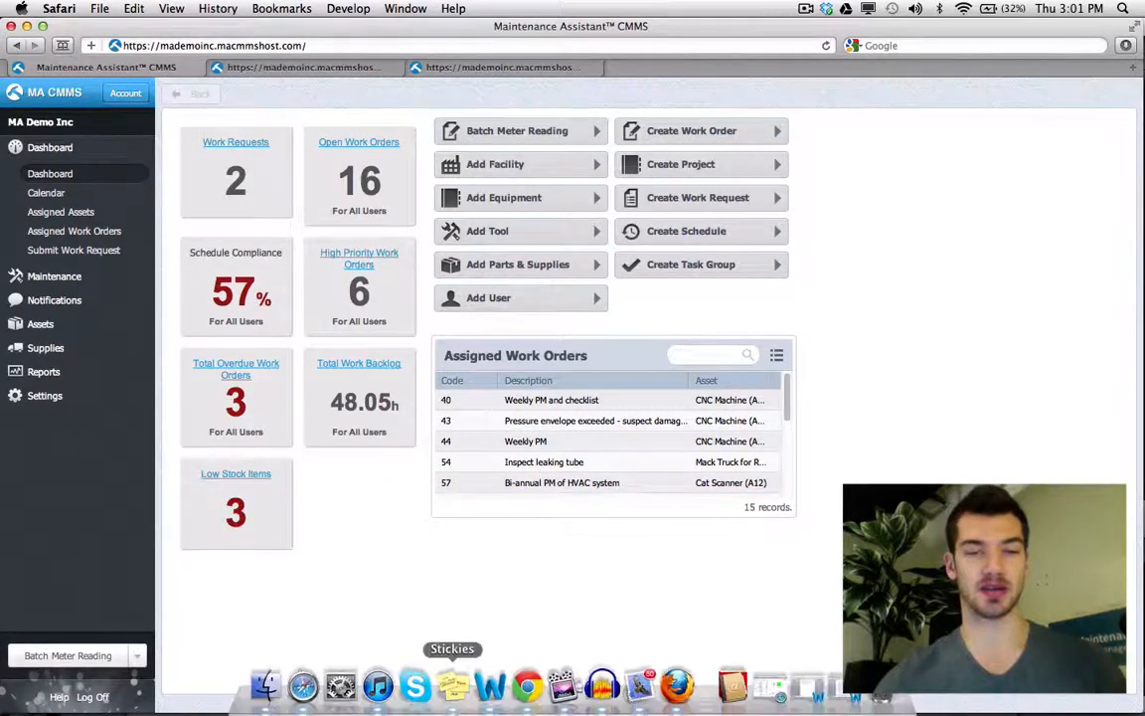
{"action": "left_click", "coordinate": [527, 686]}
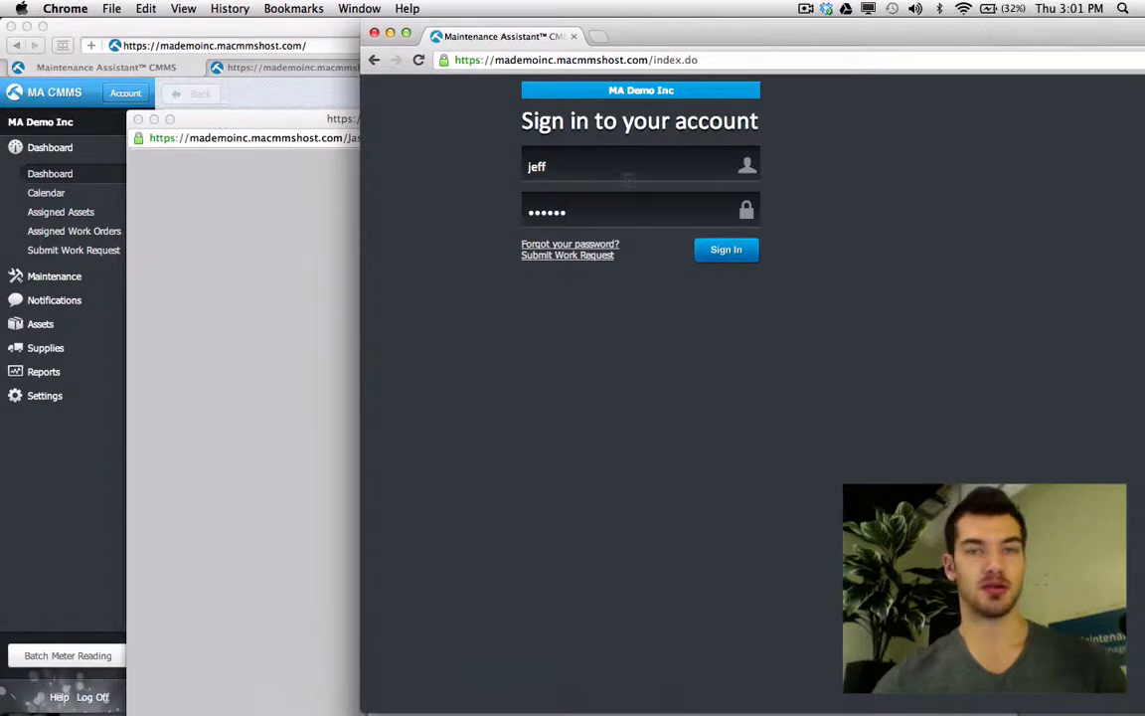
- Sign the technician in on the second browser, then return to the administrator's Settings area
{"action": "left_click_drag", "start_coordinate": [655, 37], "coordinate": [715, 36]}
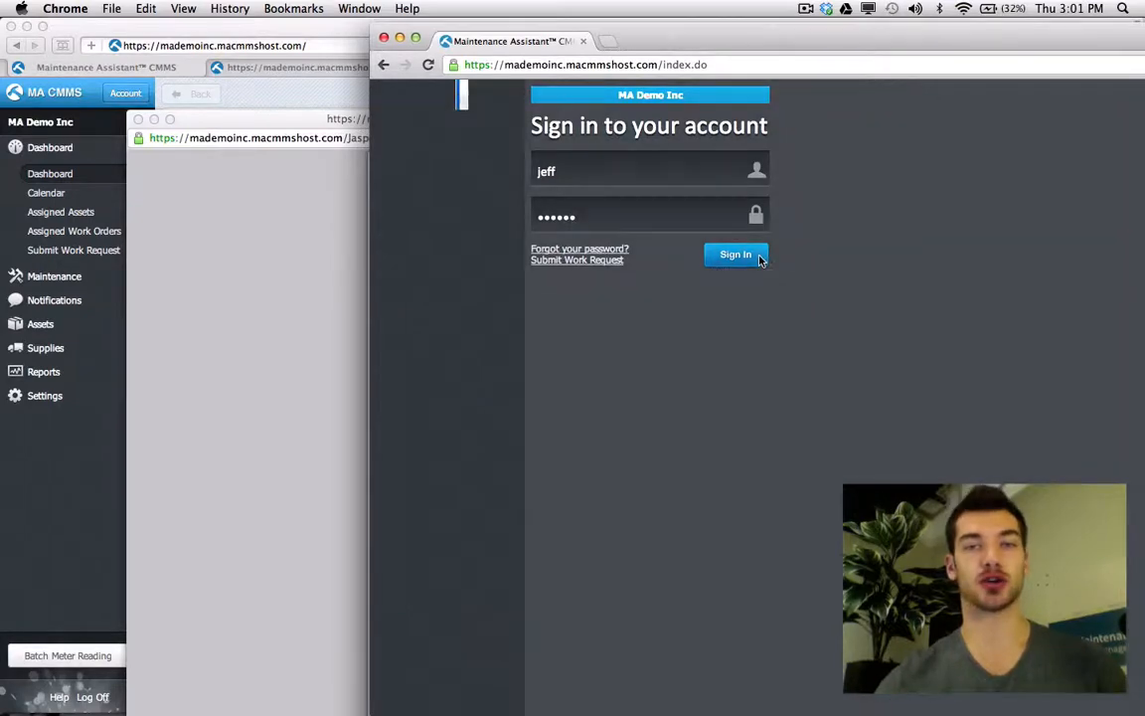
{"action": "left_click", "coordinate": [759, 257]}
{"action": "left_click", "coordinate": [74, 446]}
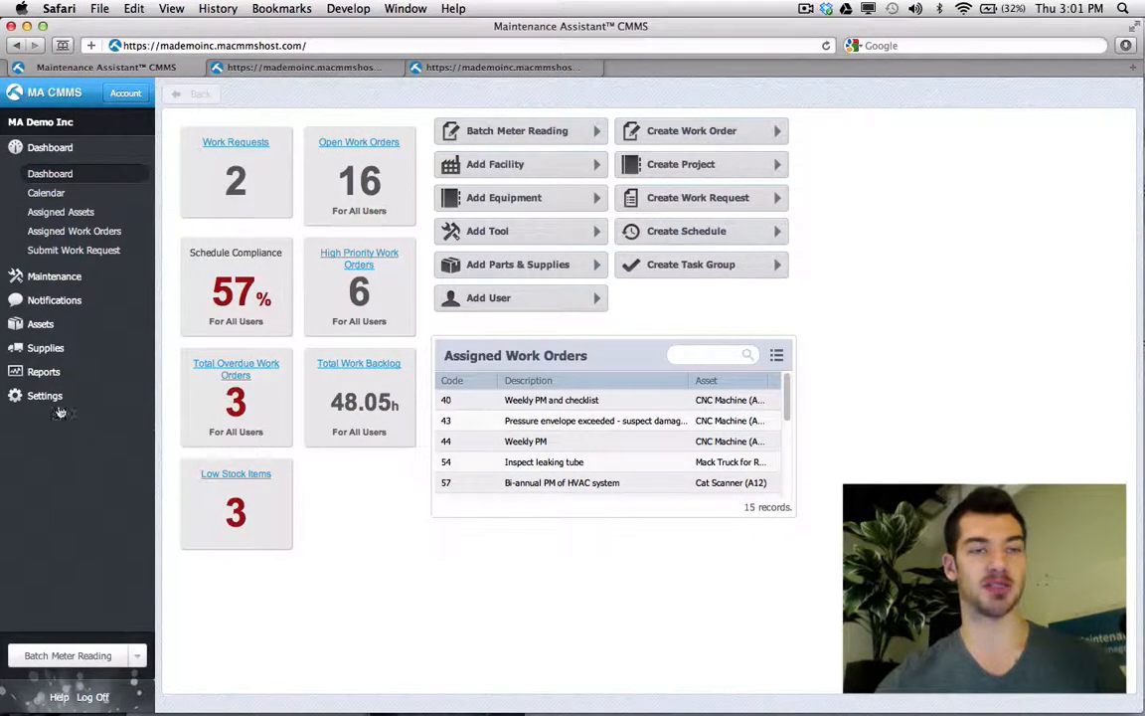
{"action": "left_click", "coordinate": [45, 396]}
- Open the Technicians with Reports group as admin, then reload the technician's page in Chrome
{"action": "left_click", "coordinate": [59, 355]}
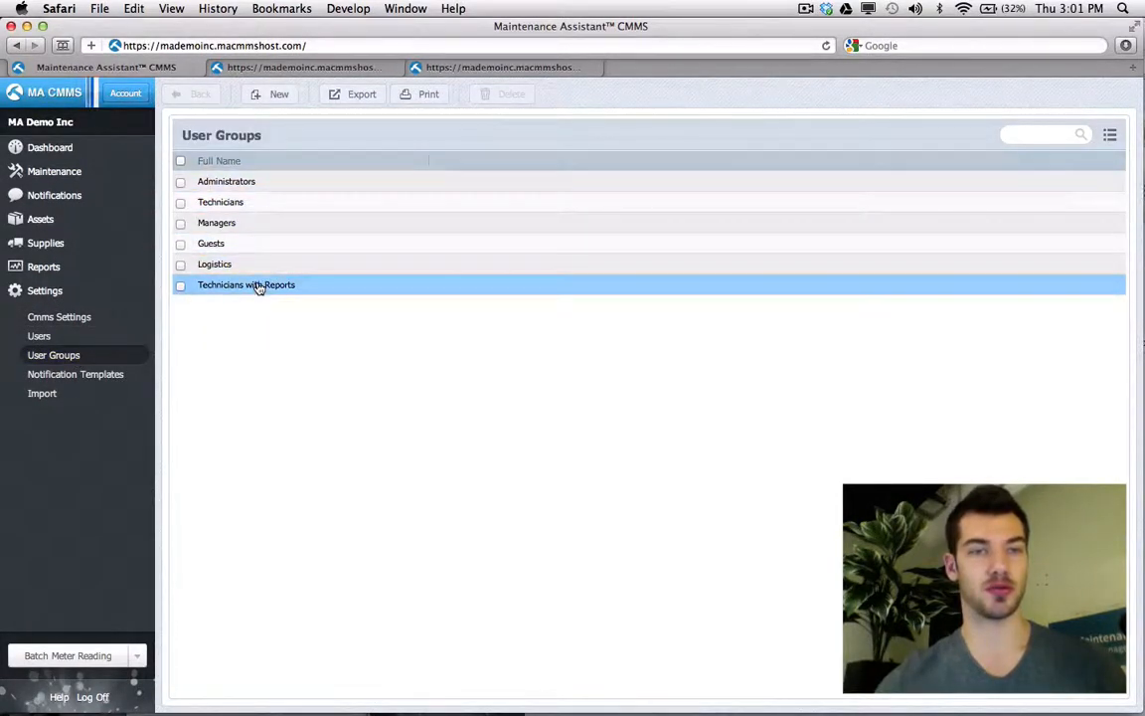
{"action": "left_click", "coordinate": [258, 285]}
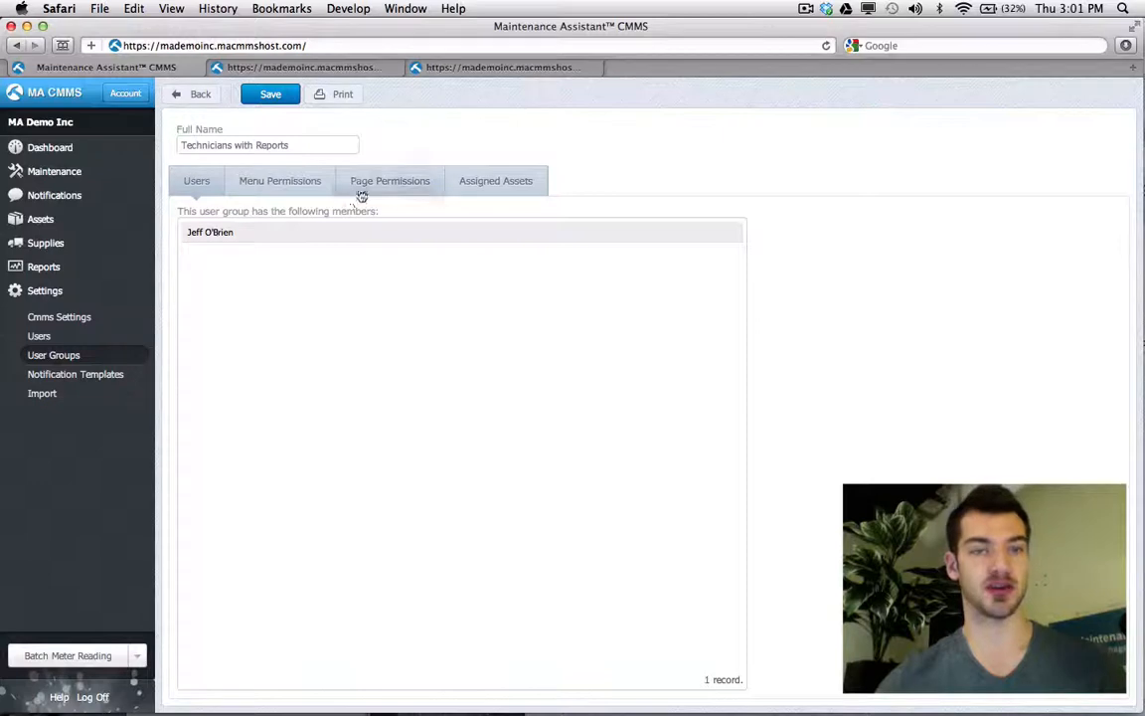
{"action": "key", "text": "super+Tab"}
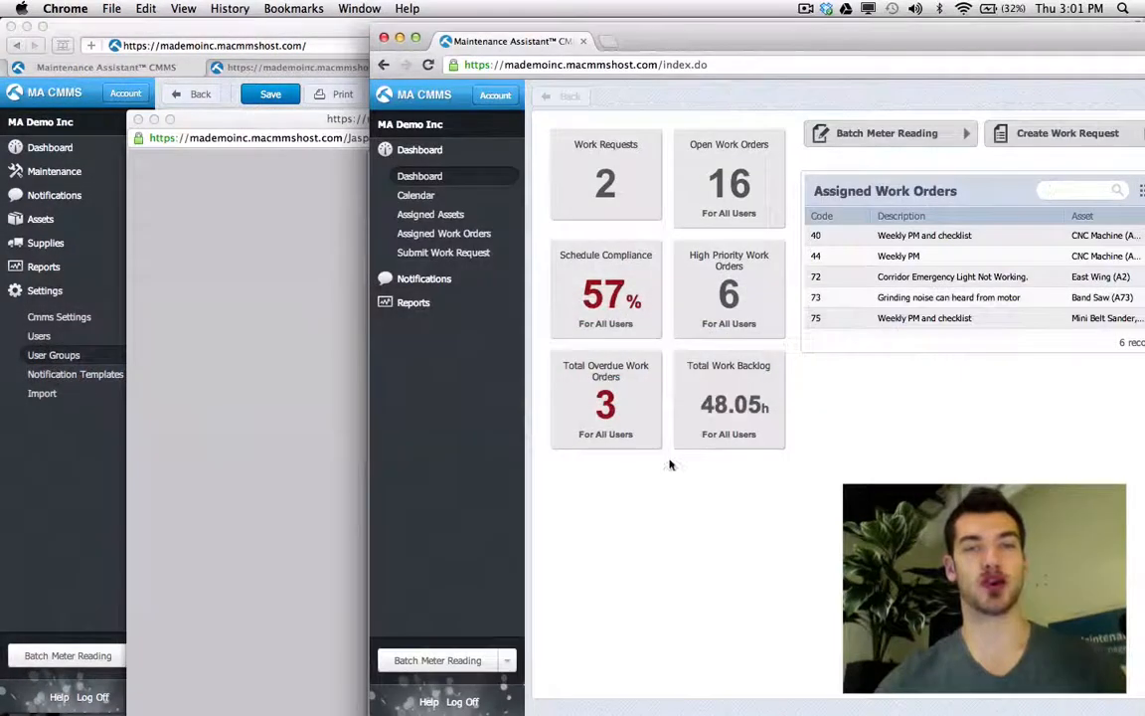
{"action": "left_click_drag", "start_coordinate": [594, 43], "coordinate": [450, 60]}
{"action": "left_click", "coordinate": [285, 83]}
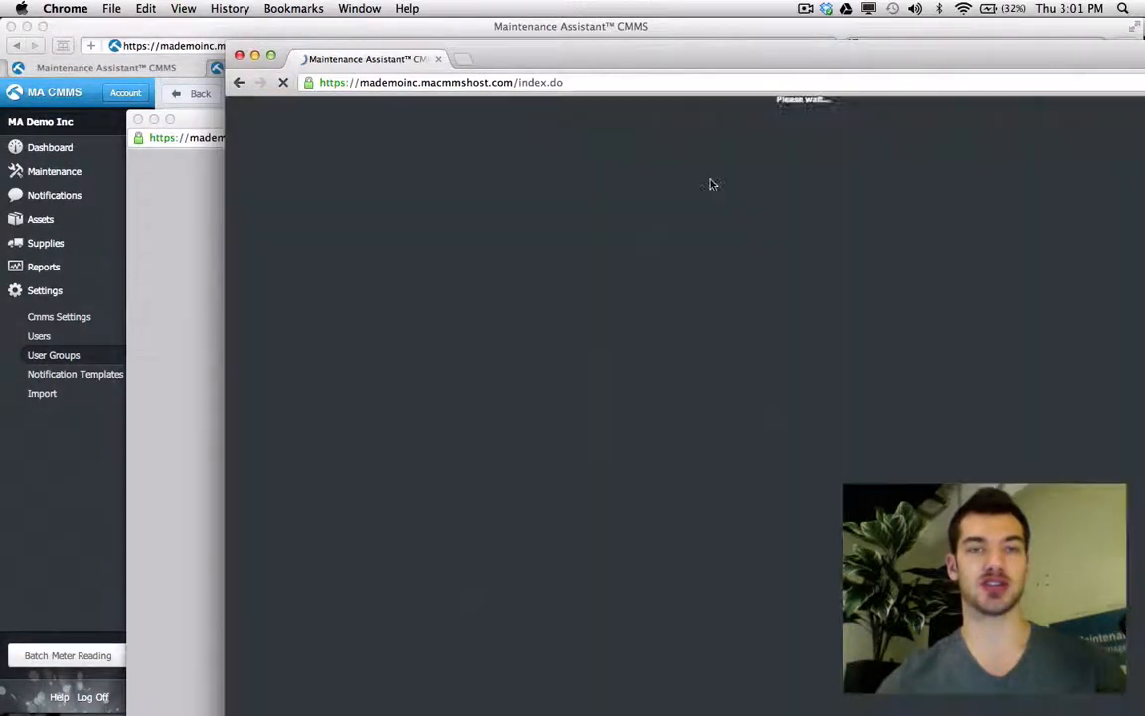